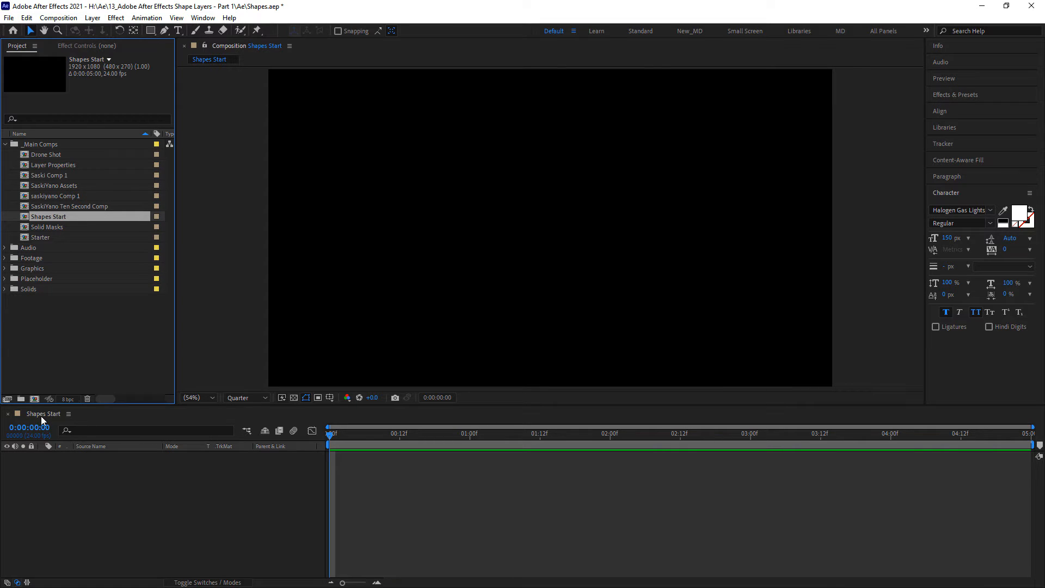
- Collapse the _Main Comps folder in the project
click(5, 144)
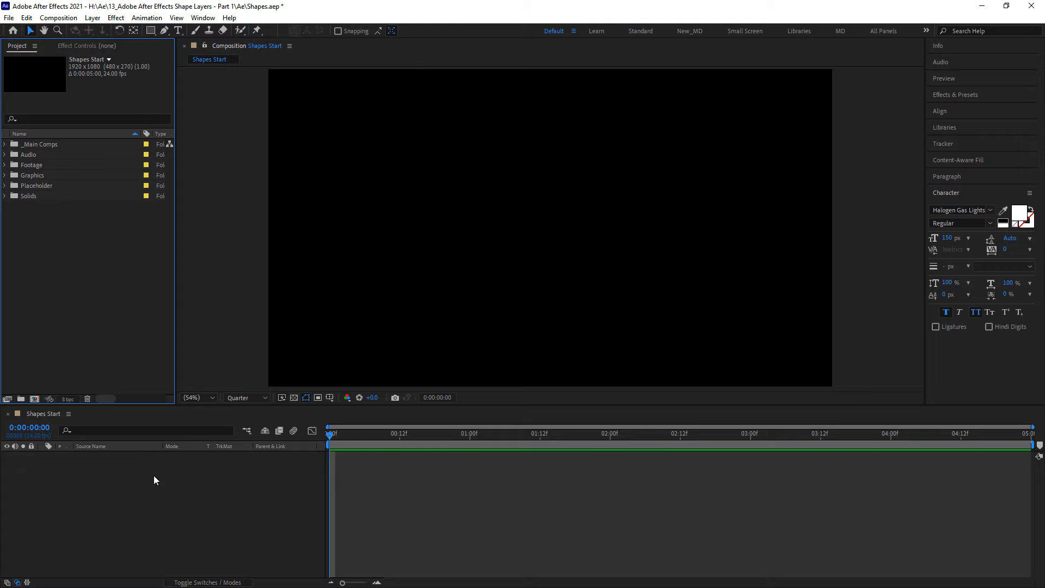
right_click(110, 476)
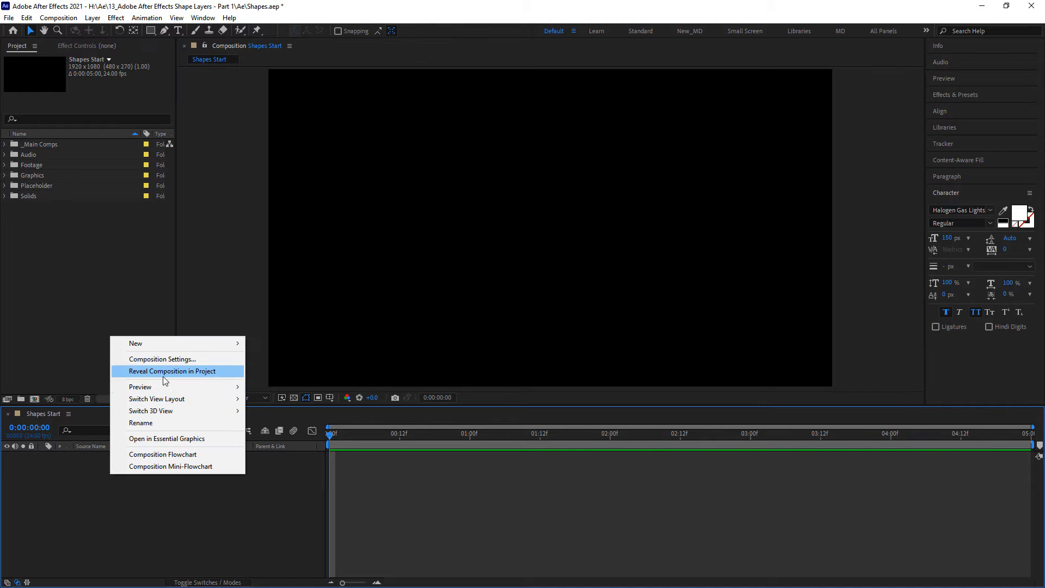
mouse_move(185, 343)
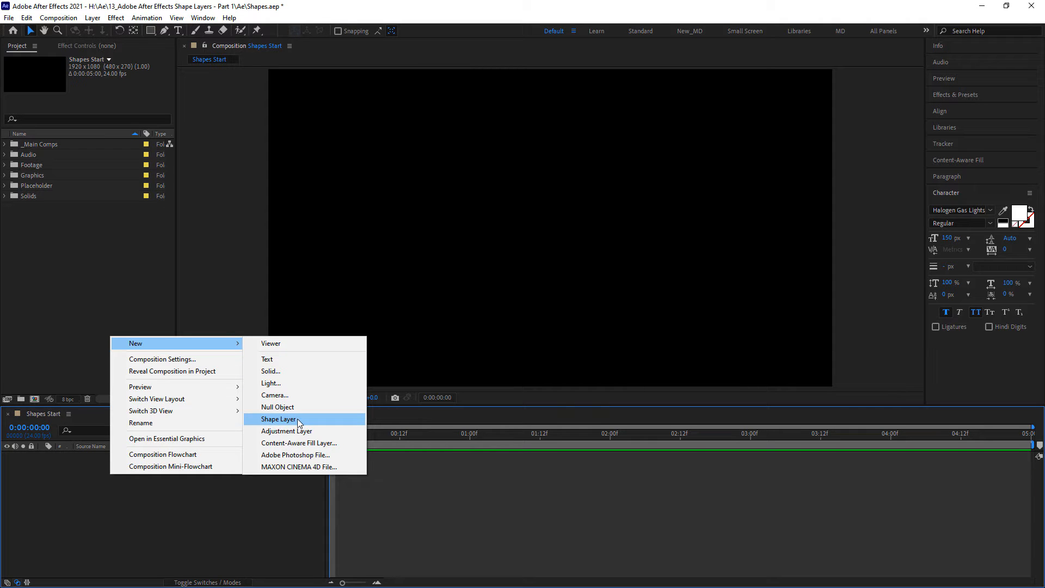
key(Escape)
key(Escape)
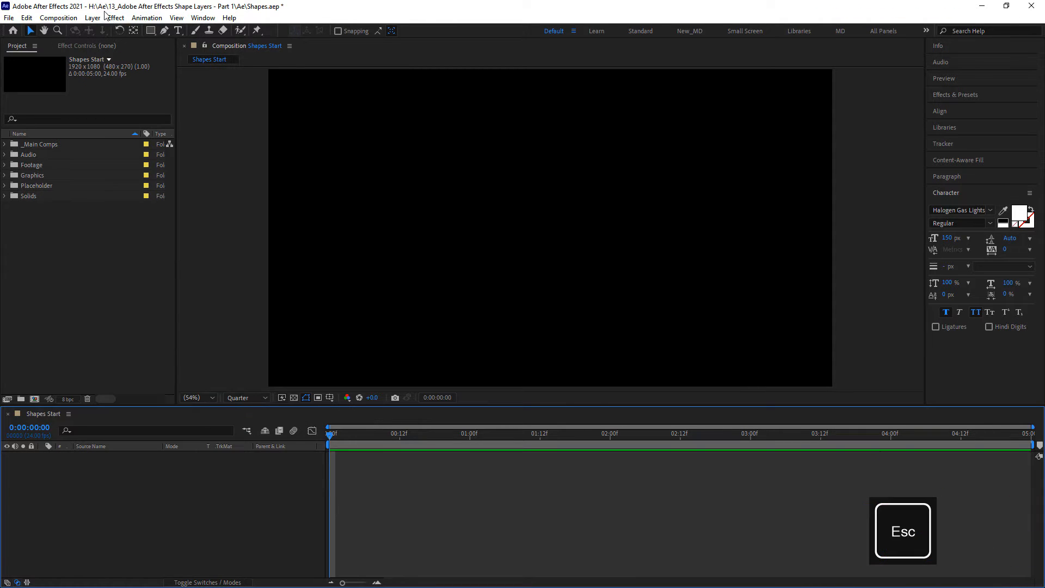
- Add a new shape layer to the Shapes Start composition and inspect its property groups
click(92, 18)
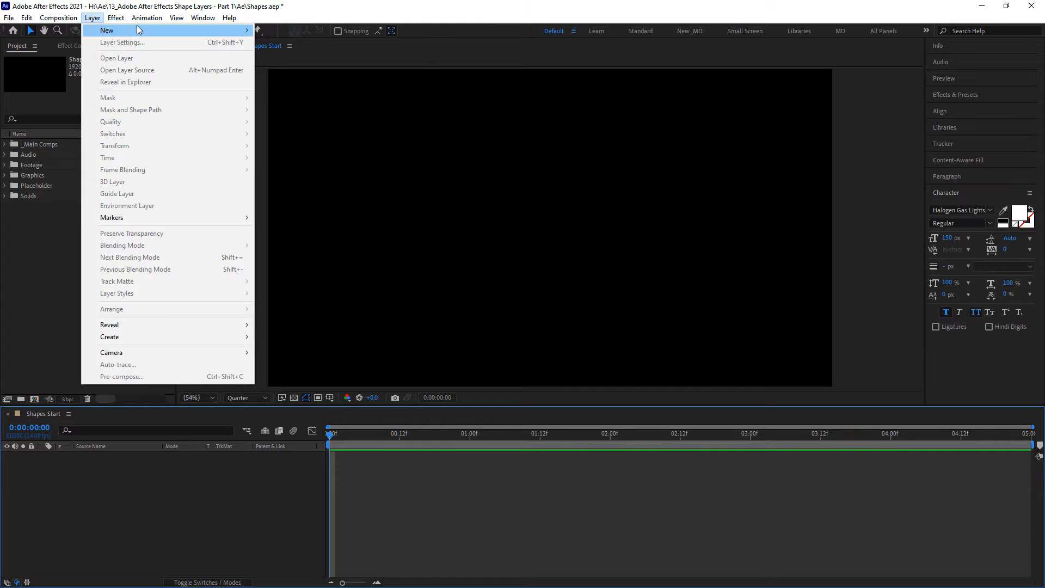
mouse_move(214, 30)
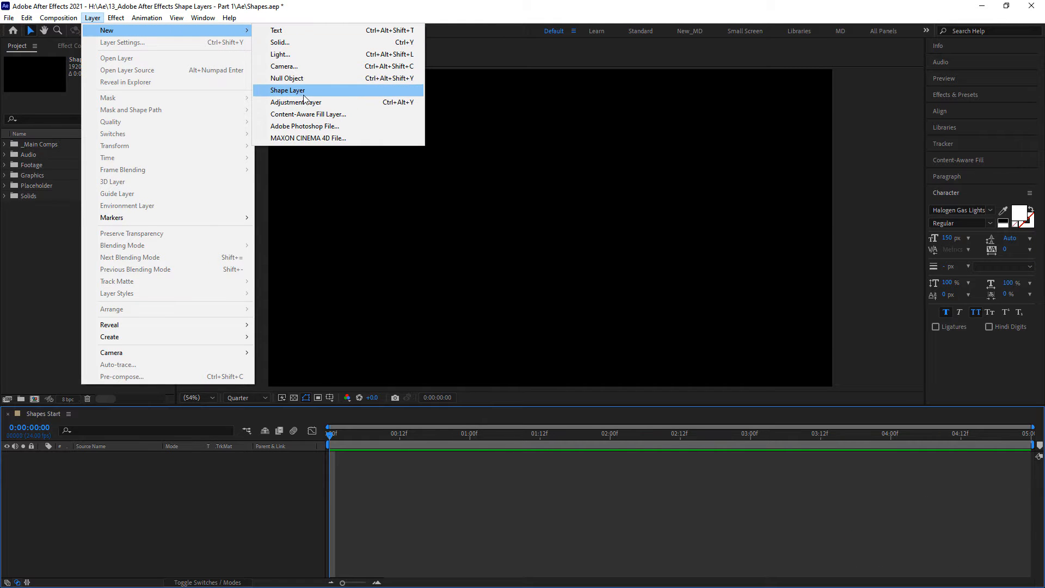
click(386, 94)
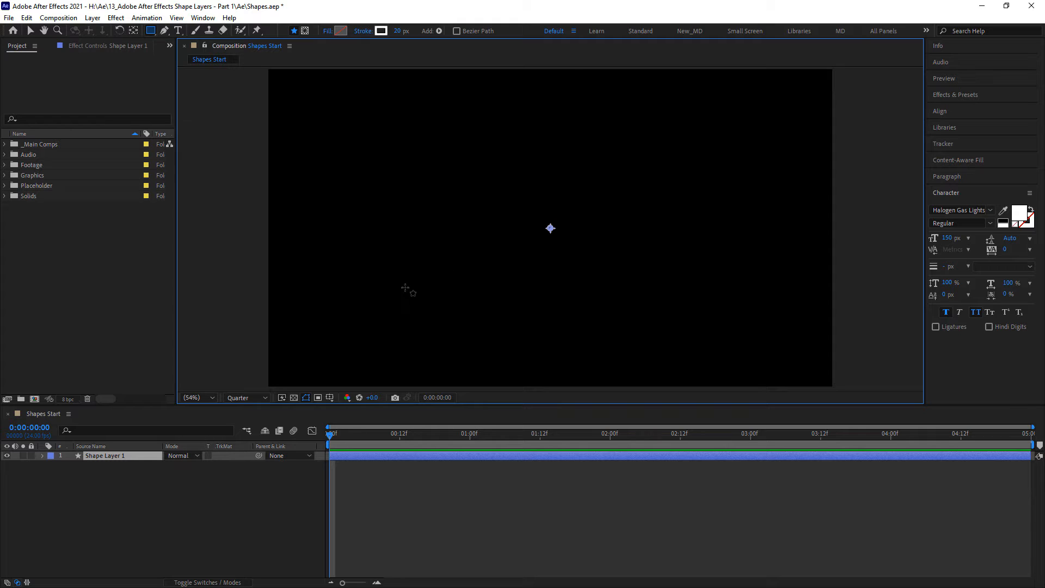
click(42, 456)
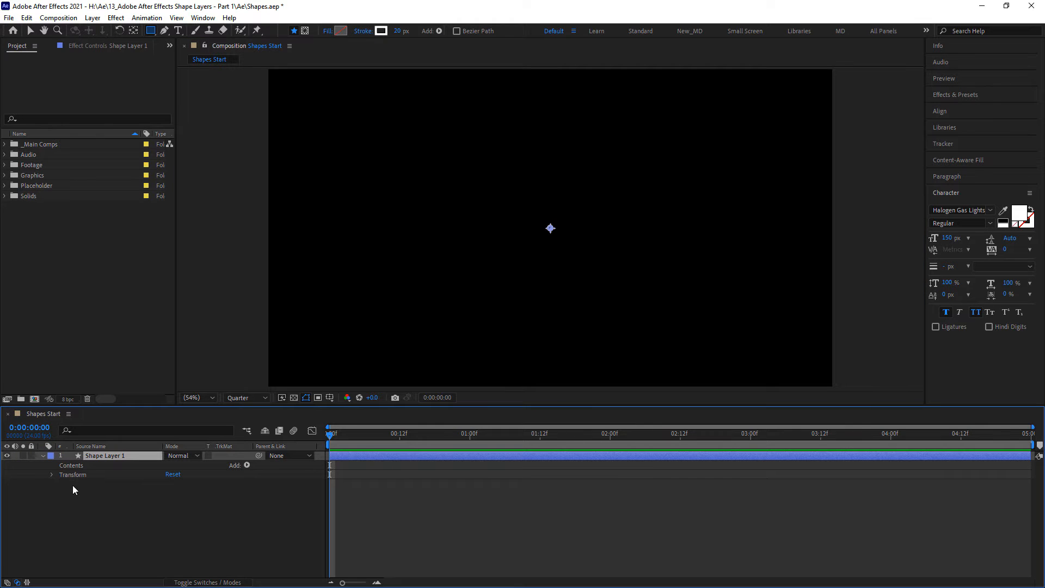
click(44, 456)
- Draw a trial rectangle nearly filling the frame on the shape layer and delete it
click(298, 96)
drag(298, 95, 804, 364)
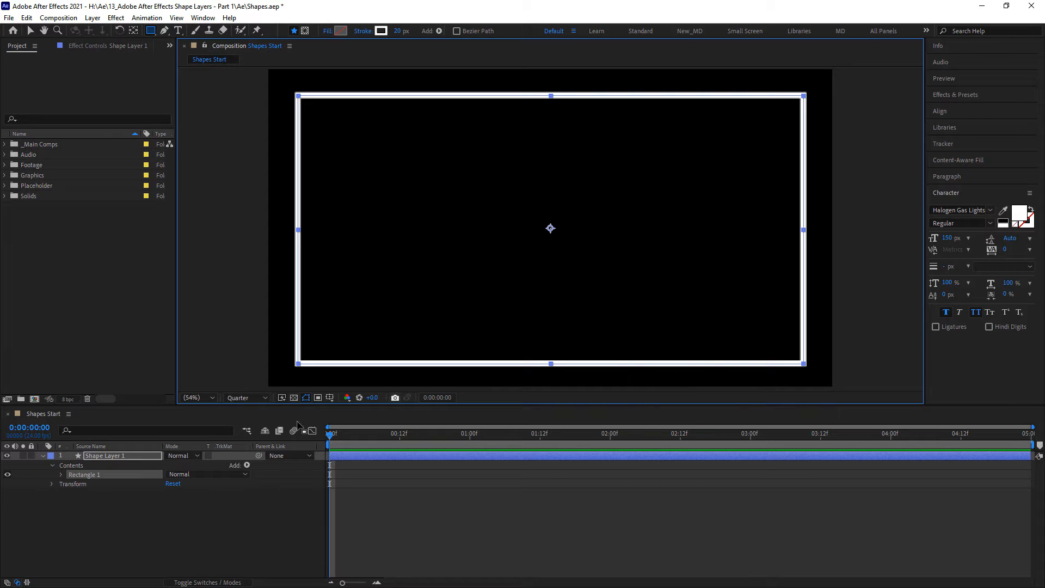
click(105, 475)
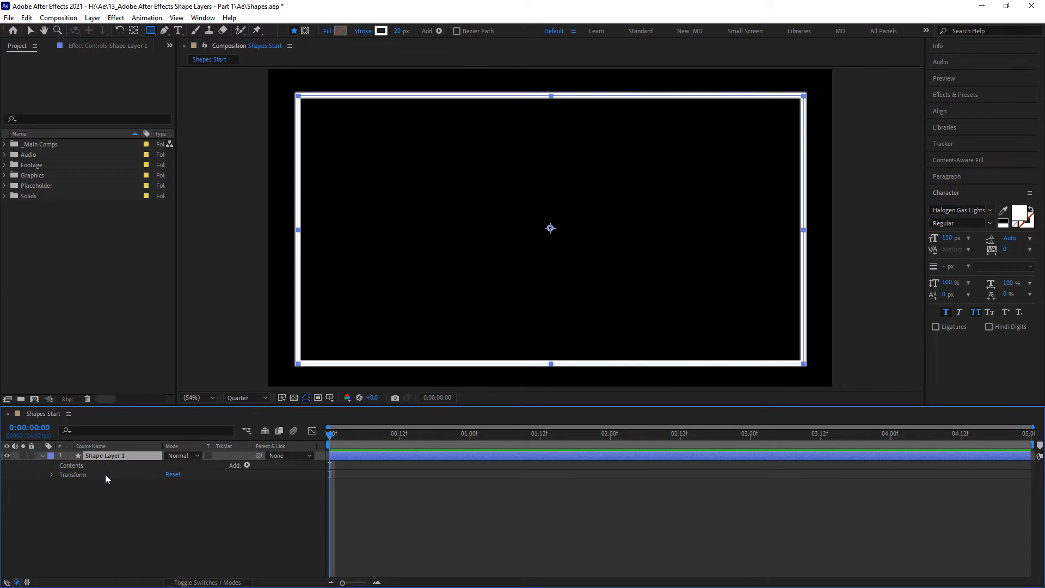
key(Delete)
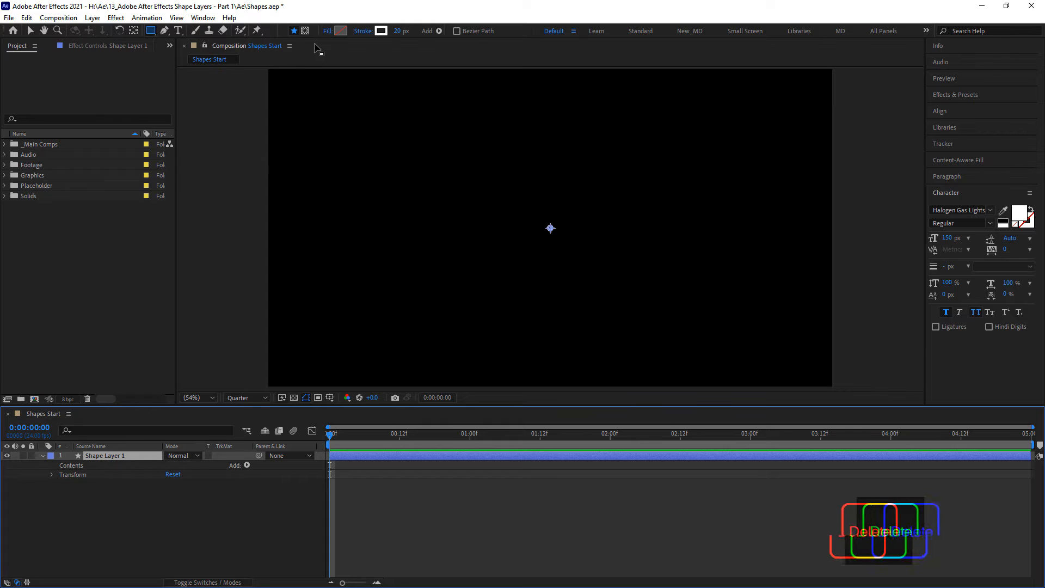
- With the Rectangle tool active, set the shape fill to bright purple and the stroke width to 9 px
drag(152, 33, 196, 78)
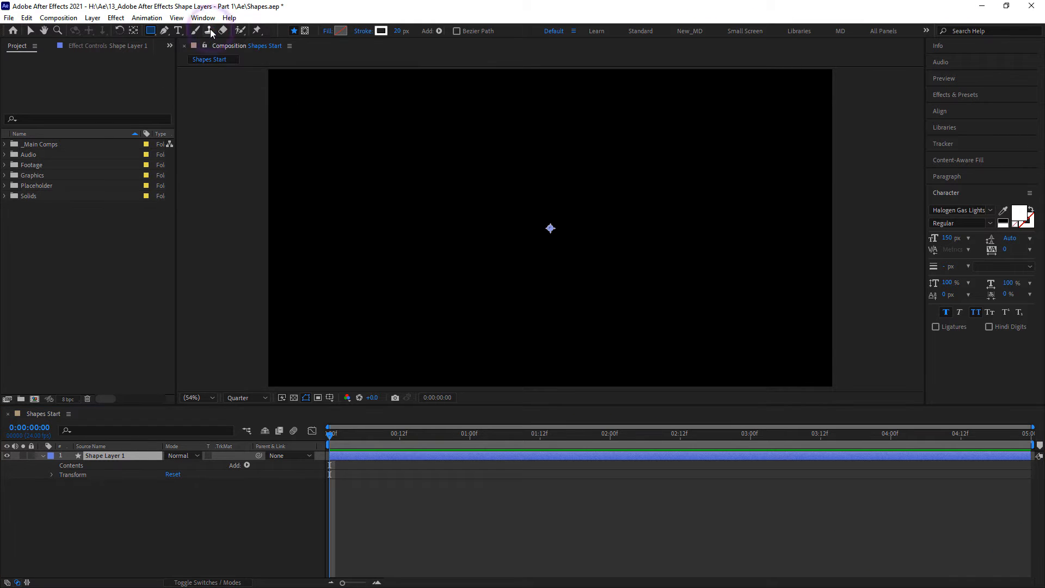
click(341, 31)
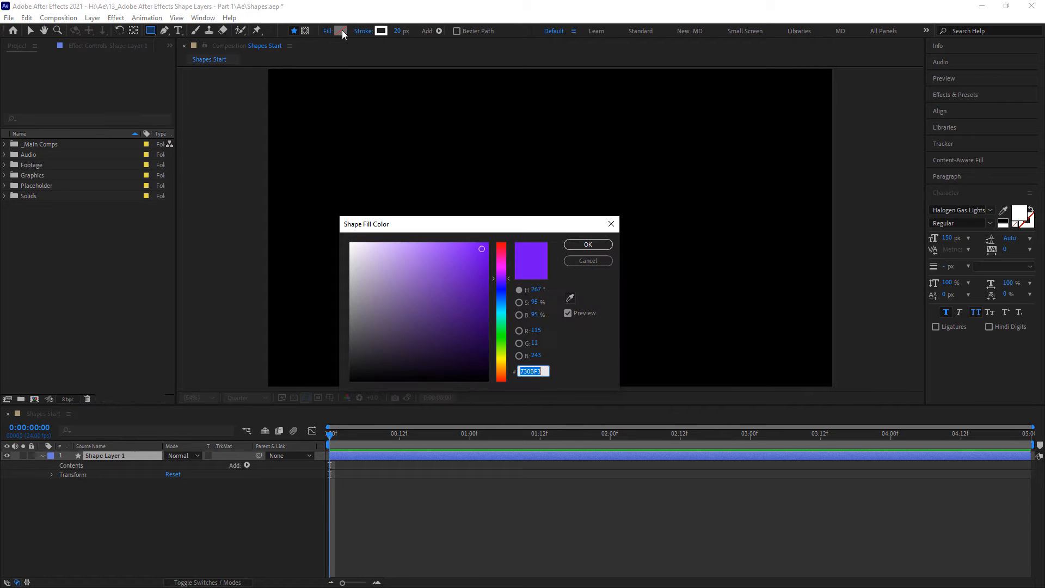
drag(503, 282, 500, 272)
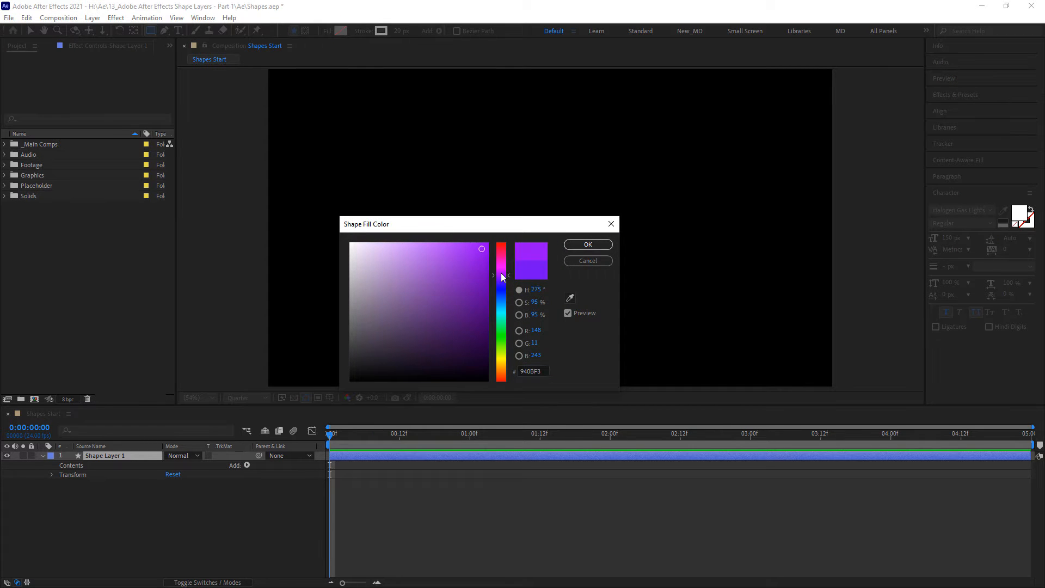
click(583, 244)
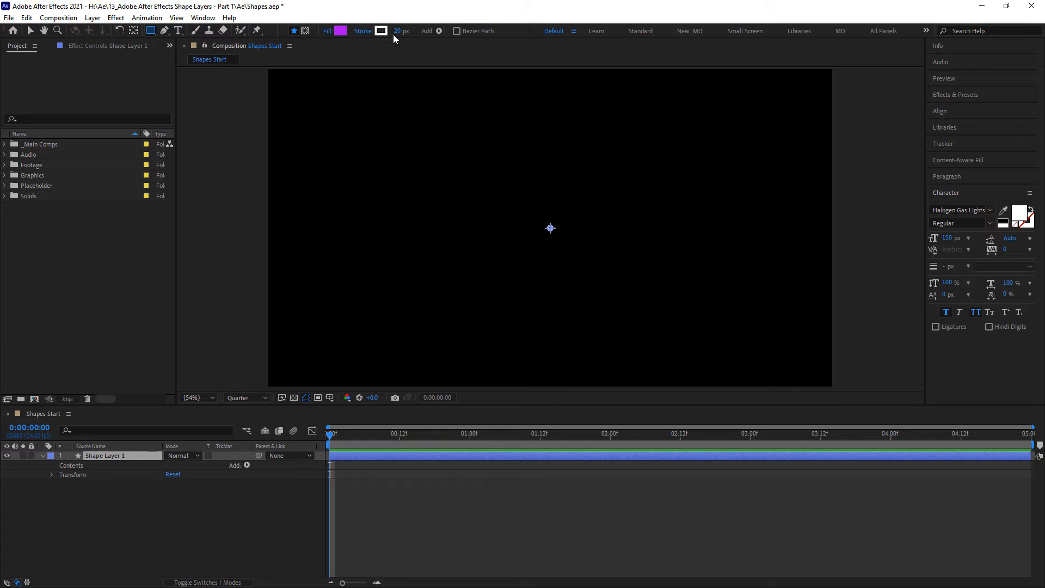
drag(395, 33, 388, 33)
- Draw a purple rectangle about 1734 by 934 px across the frame and expand its Rectangle Path properties
mouse_move(289, 89)
mouse_down()
mouse_move(444, 180)
mouse_move(742, 321)
mouse_move(799, 364)
mouse_up()
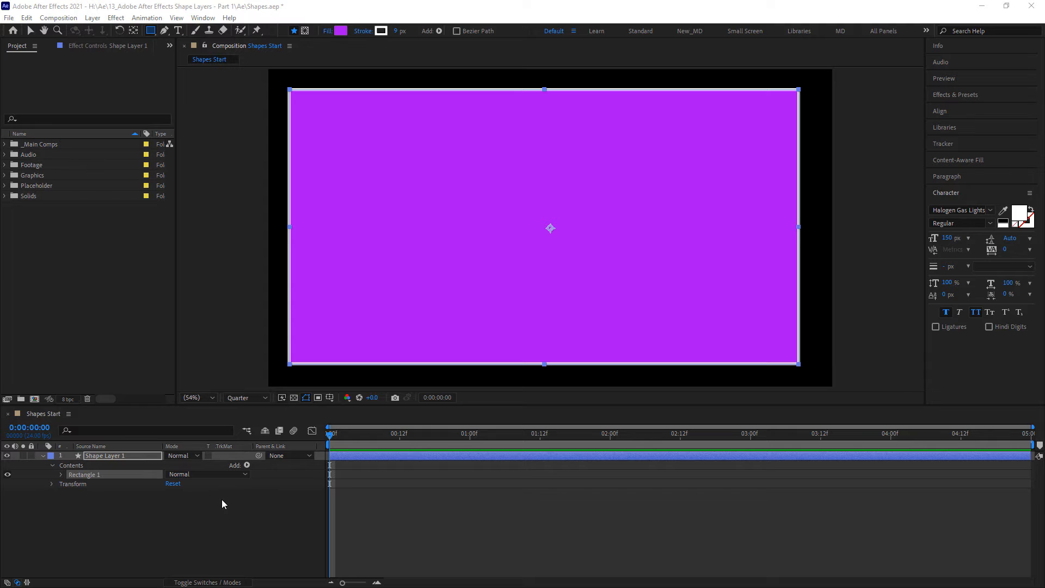
click(97, 475)
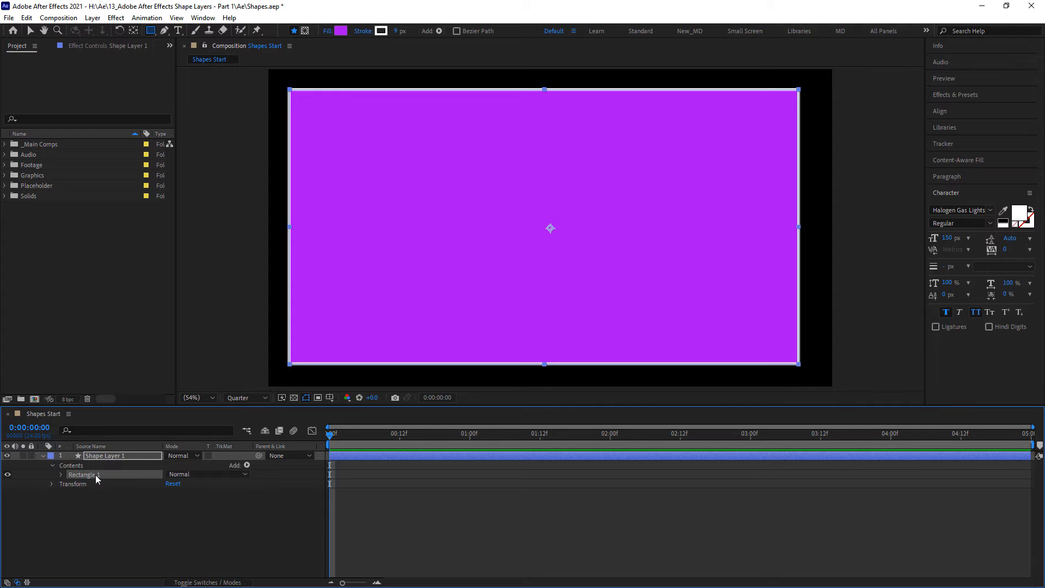
click(61, 473)
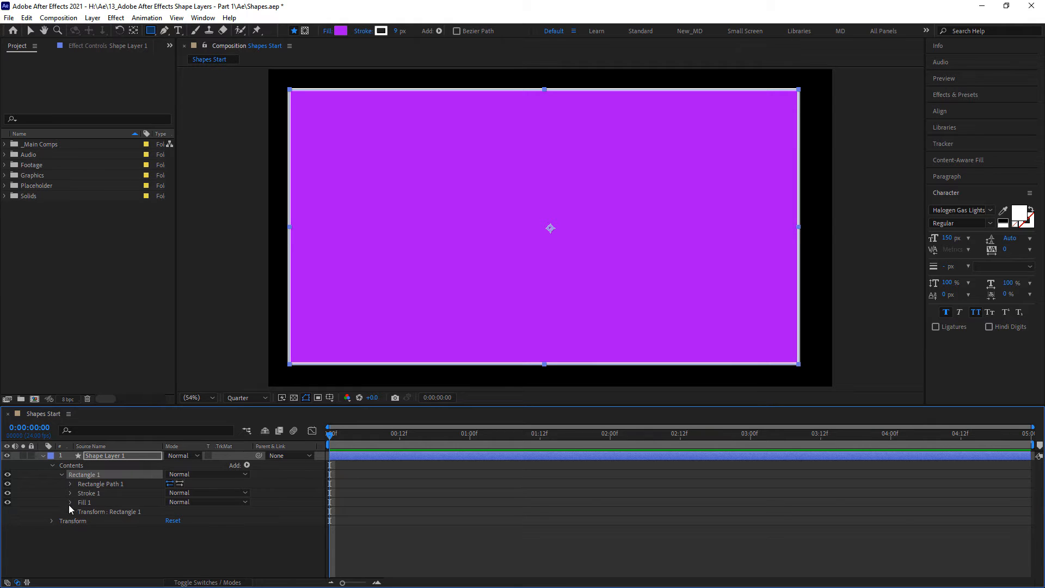
click(73, 484)
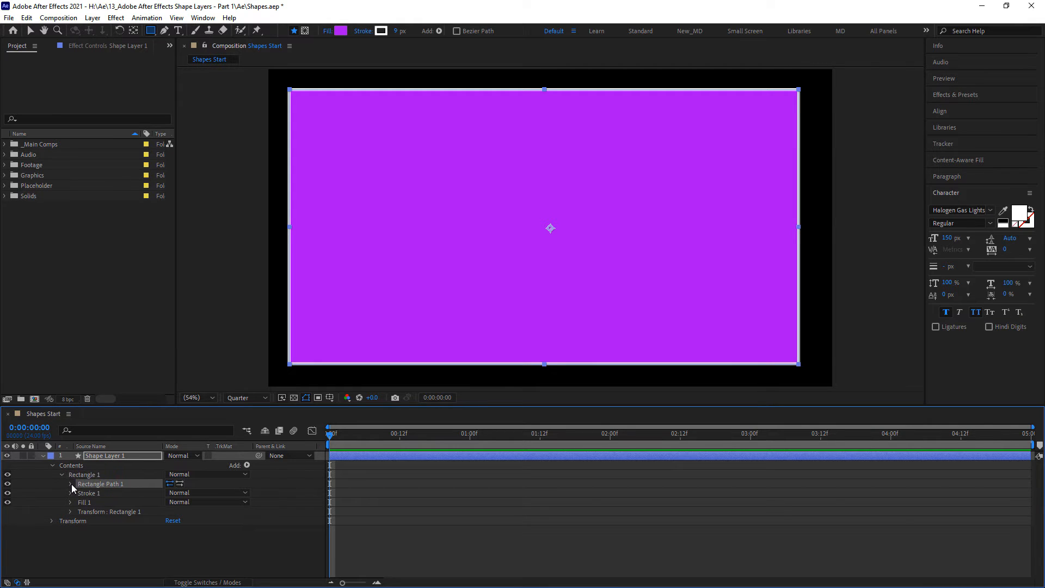
click(71, 483)
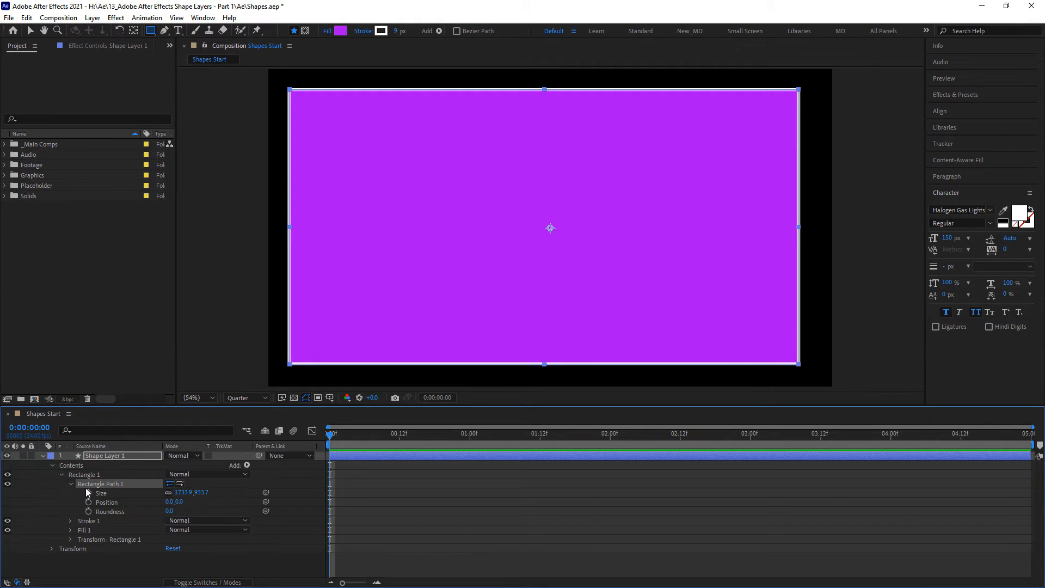
click(79, 521)
click(80, 530)
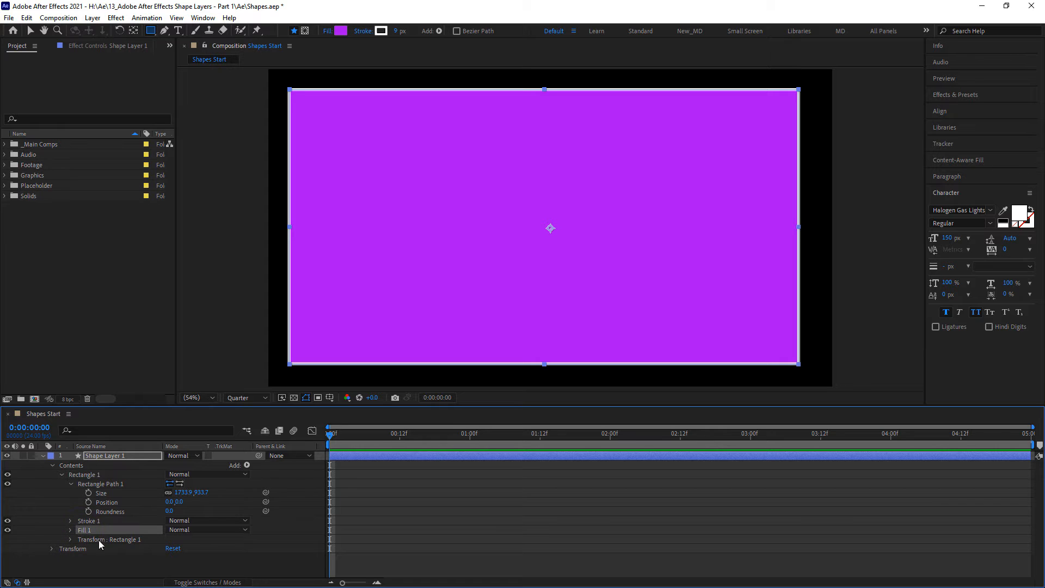
click(102, 485)
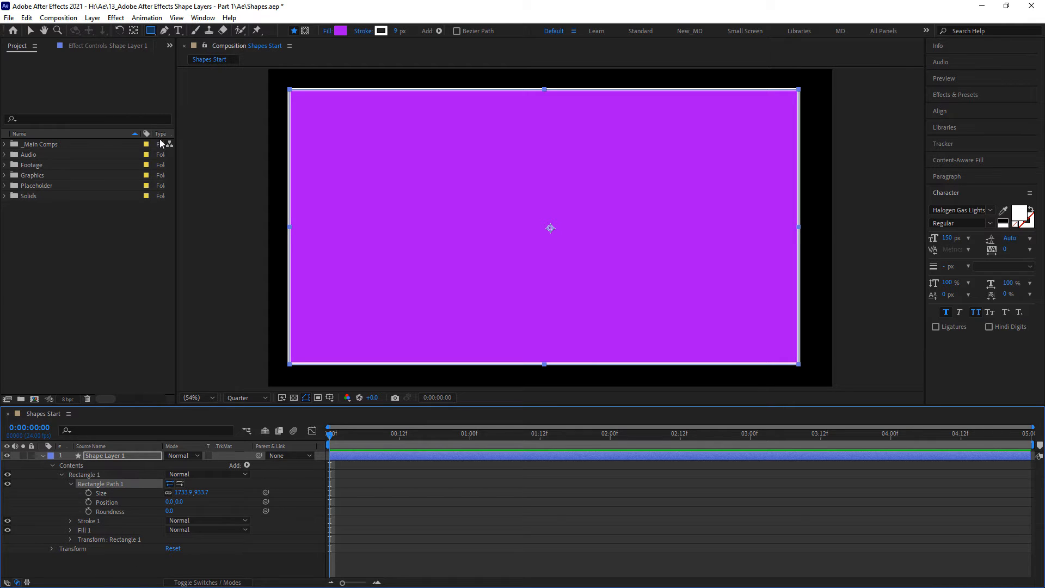
- Try out the rectangle's Roundness value and delete the rectangle from the shape layer
drag(150, 31, 182, 34)
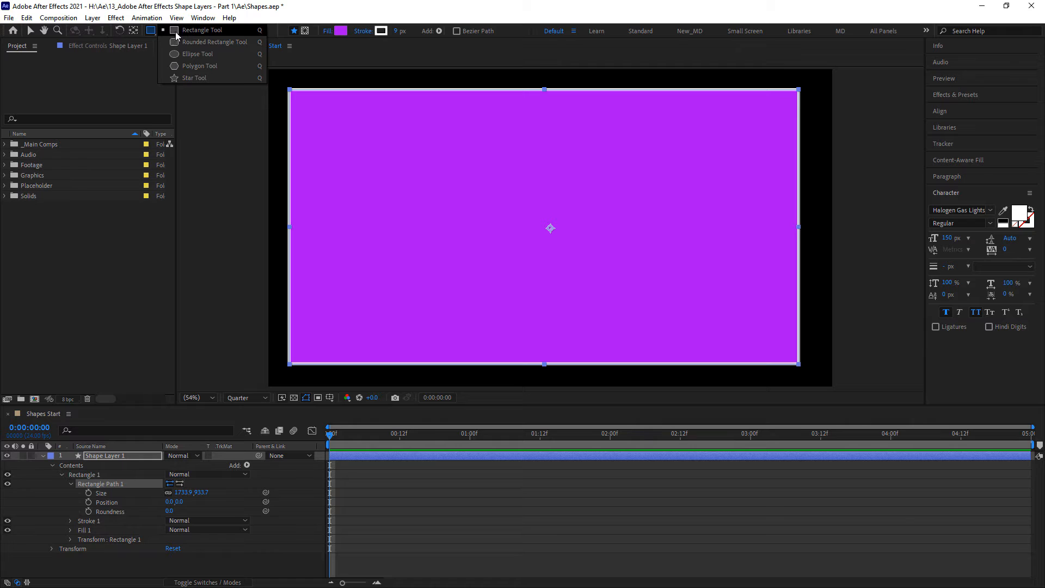
click(186, 31)
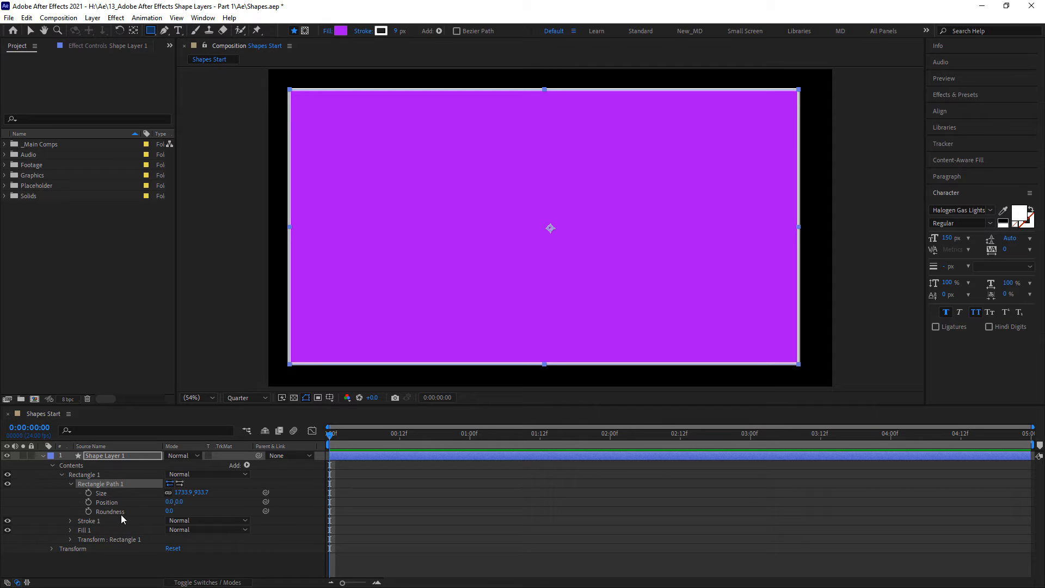
drag(168, 514, 13, 510)
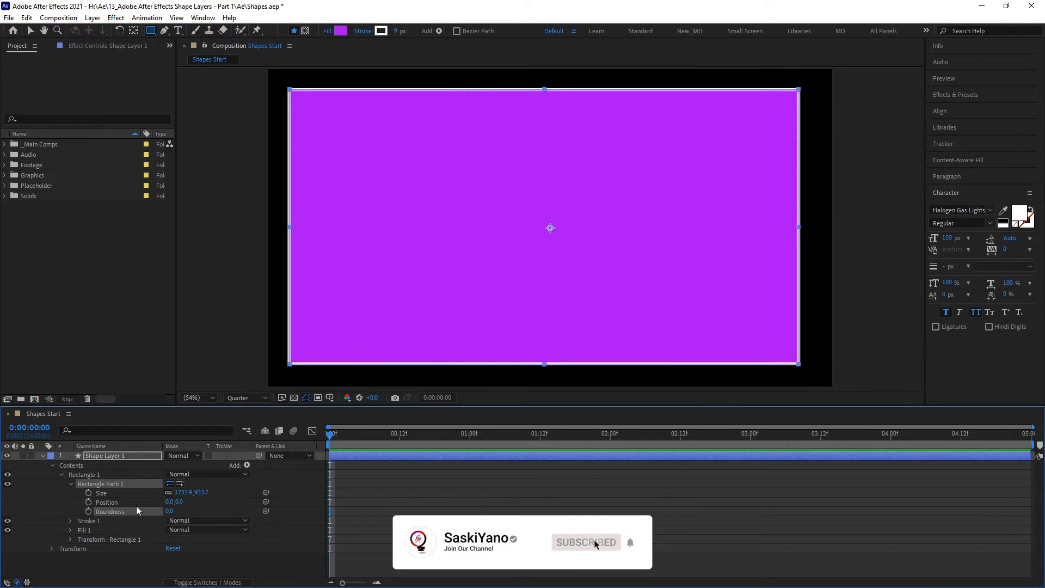
click(108, 475)
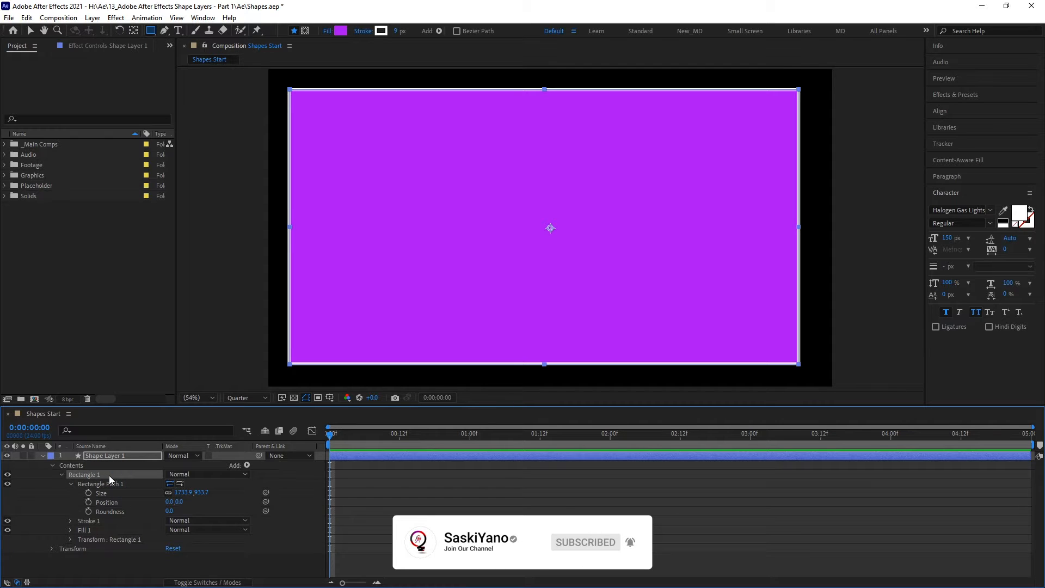
key(Delete)
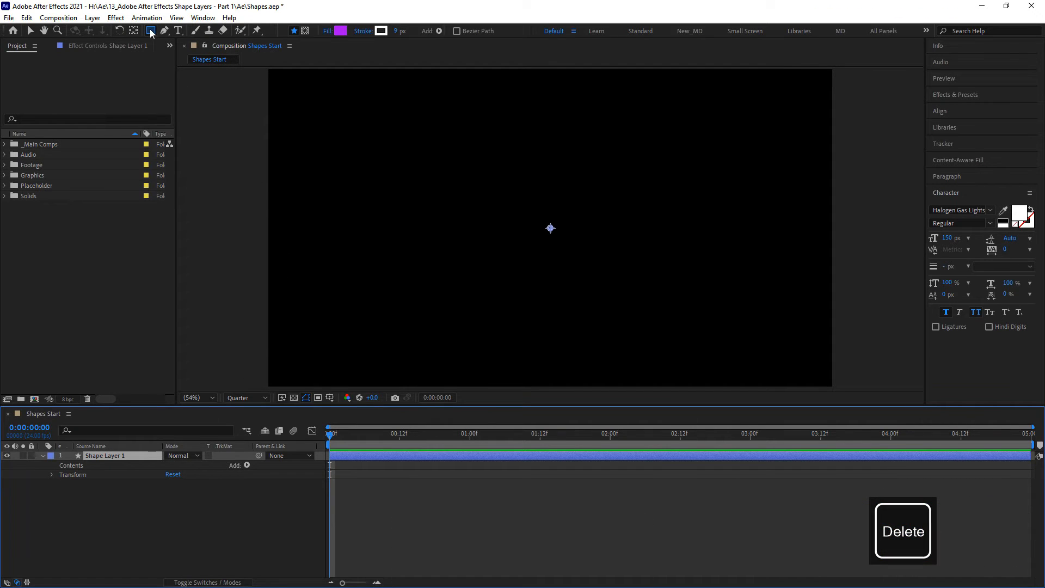
- Draw a circle about 842 px wide with the Ellipse tool, expand its path properties, and delete it
drag(151, 31, 188, 54)
drag(463, 146, 683, 325)
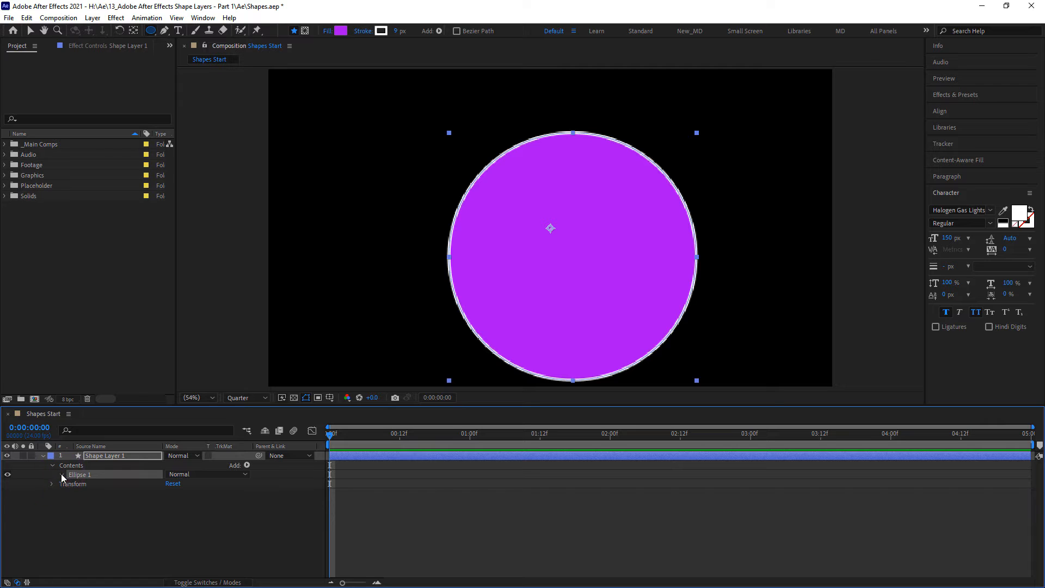
click(61, 474)
click(73, 483)
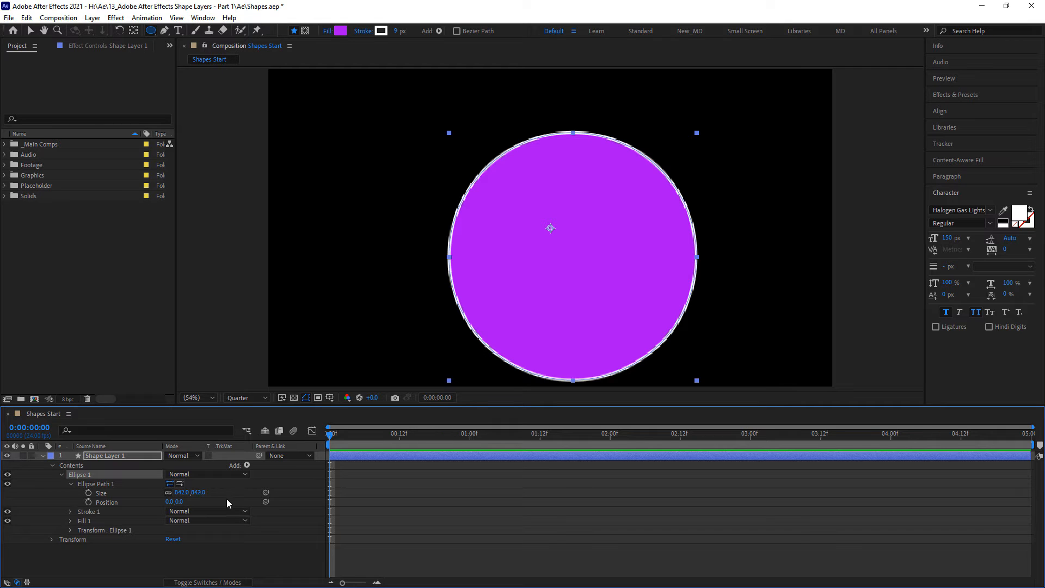
click(105, 474)
key(Delete)
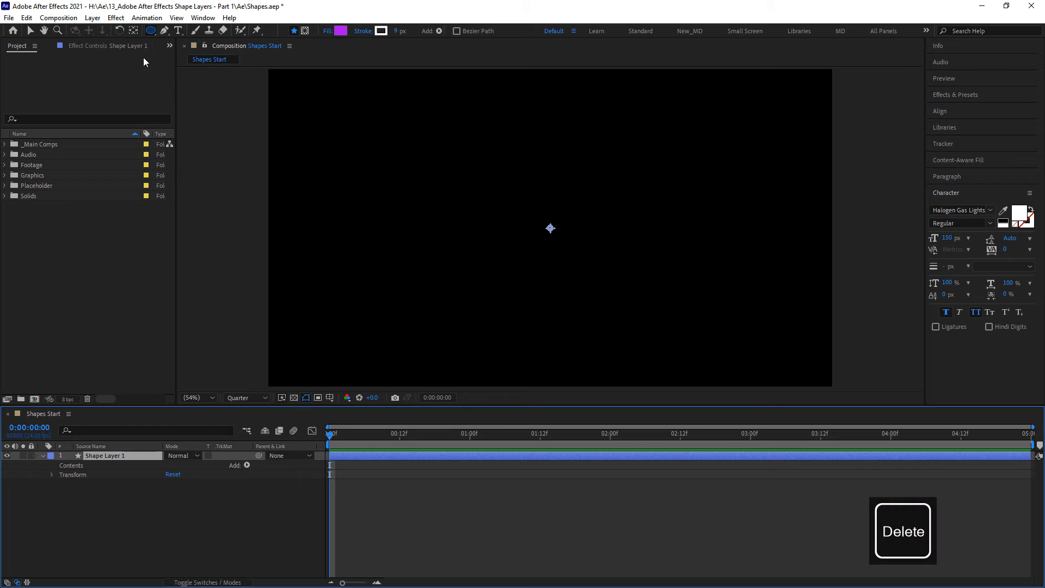
- Draw a polygon reduced to three sides in the upper middle of the frame and delete it
drag(150, 32, 209, 68)
mouse_move(501, 168)
mouse_down()
mouse_move(548, 234)
mouse_move(534, 239)
mouse_move(543, 282)
mouse_up()
key(Down)
key(Down)
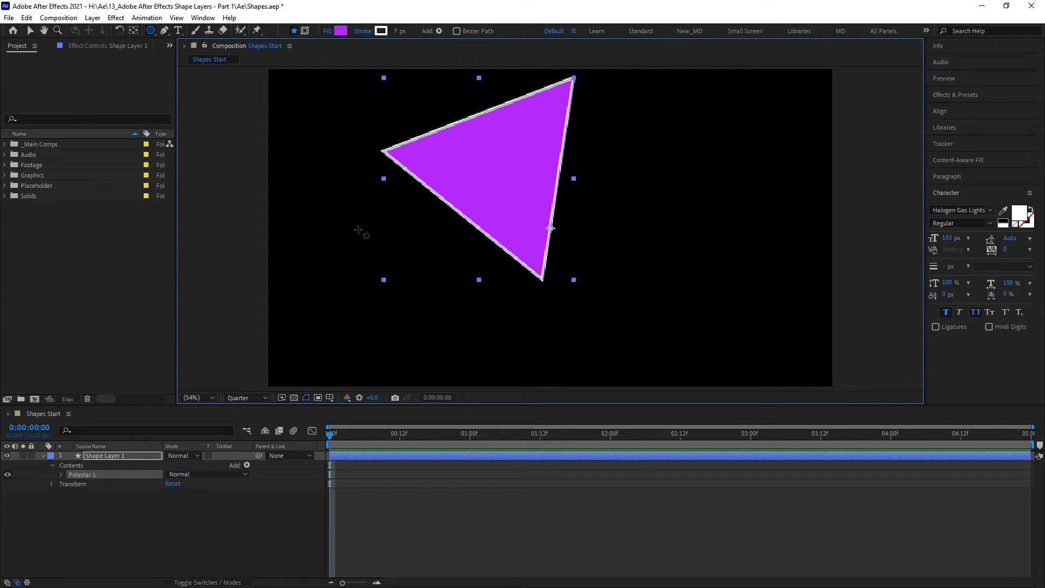
click(117, 475)
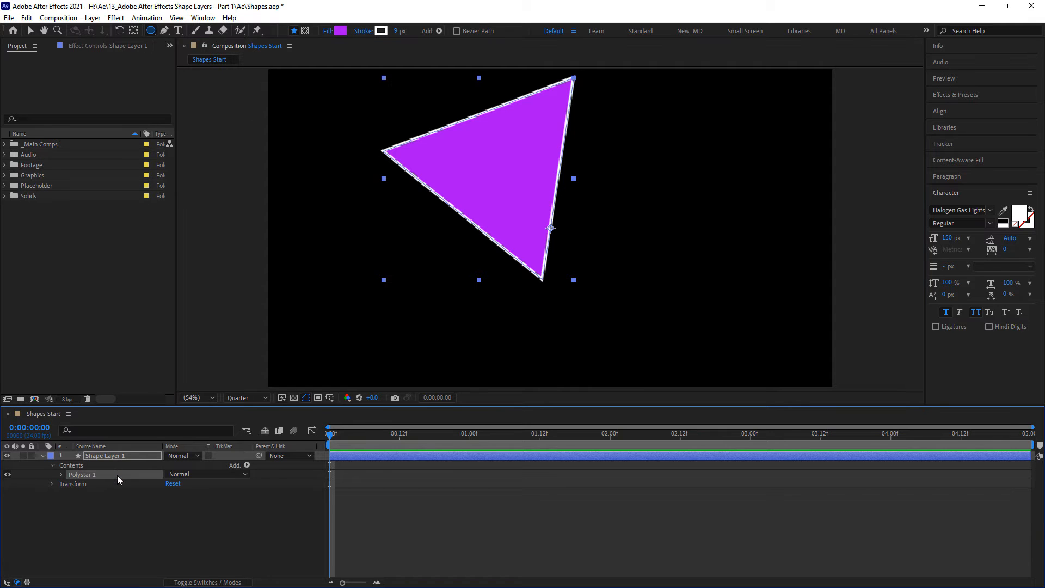
key(Delete)
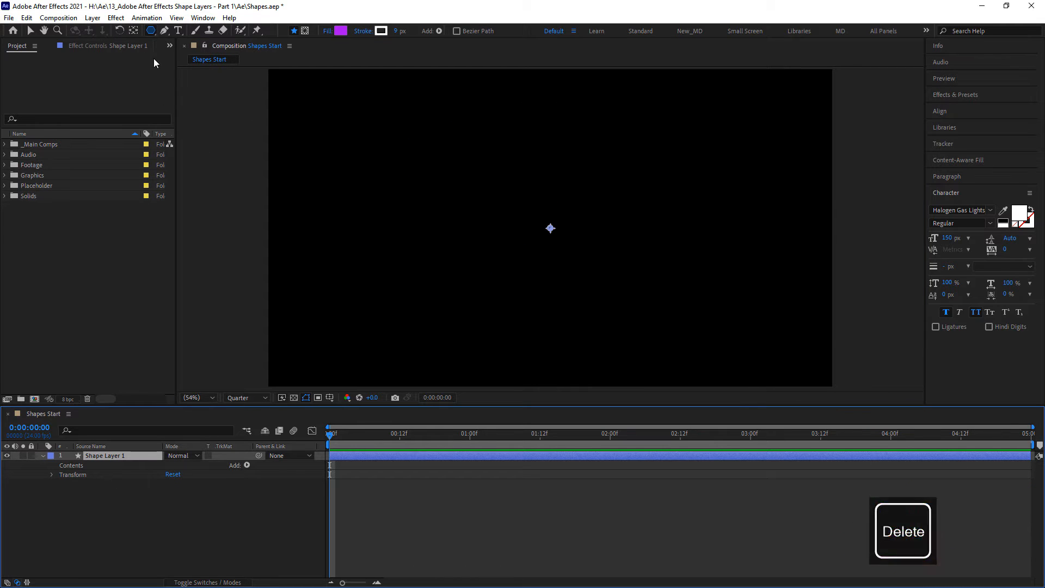
- Draw a purple rectangle nearly filling the frame on the shape layer with the Rectangle tool
drag(151, 30, 188, 37)
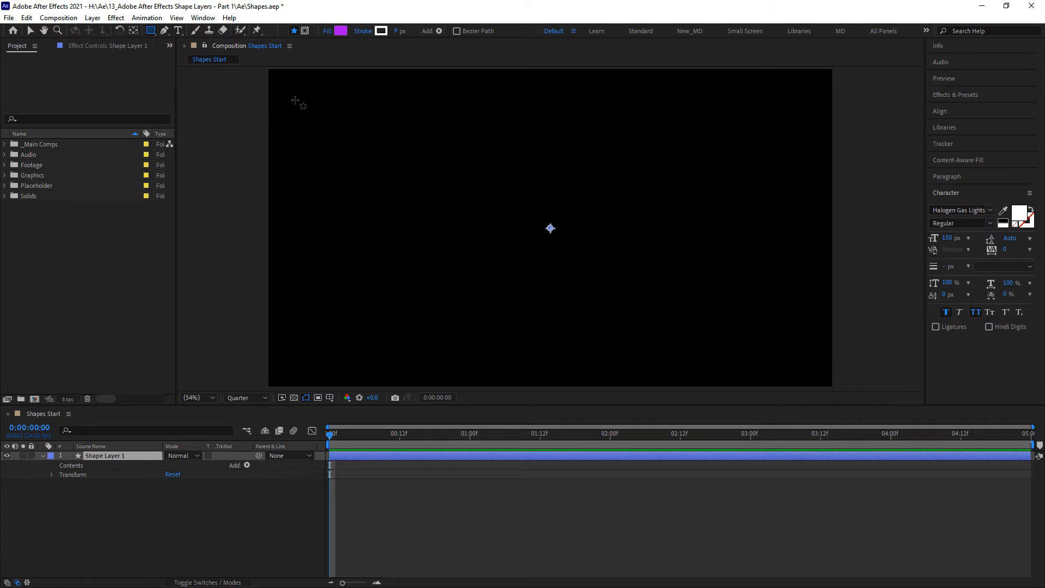
mouse_move(290, 87)
mouse_down()
mouse_move(400, 160)
mouse_move(576, 246)
mouse_up()
drag(683, 283, 791, 363)
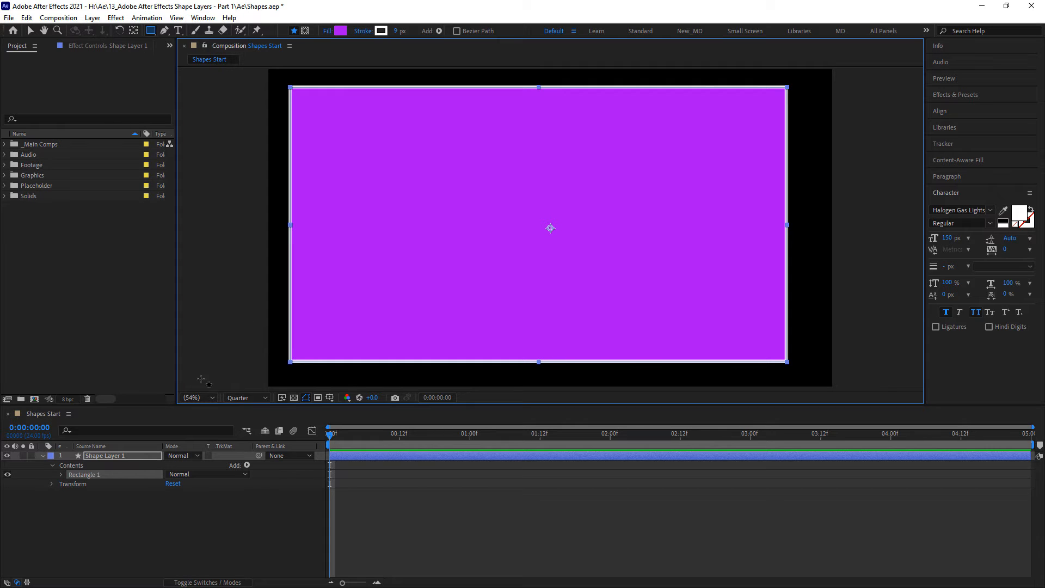
- Delete the rectangle and draw a triangle in the upper-left part of the frame with the Polygon tool
click(106, 475)
key(Delete)
drag(151, 31, 180, 60)
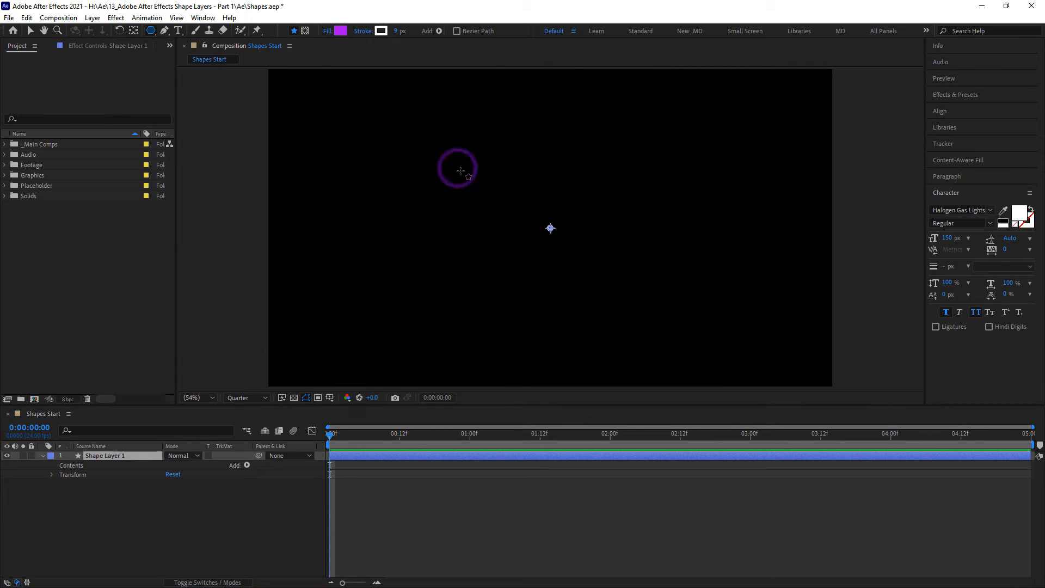
mouse_move(460, 170)
mouse_down()
mouse_move(523, 224)
mouse_move(497, 209)
mouse_move(502, 219)
mouse_up()
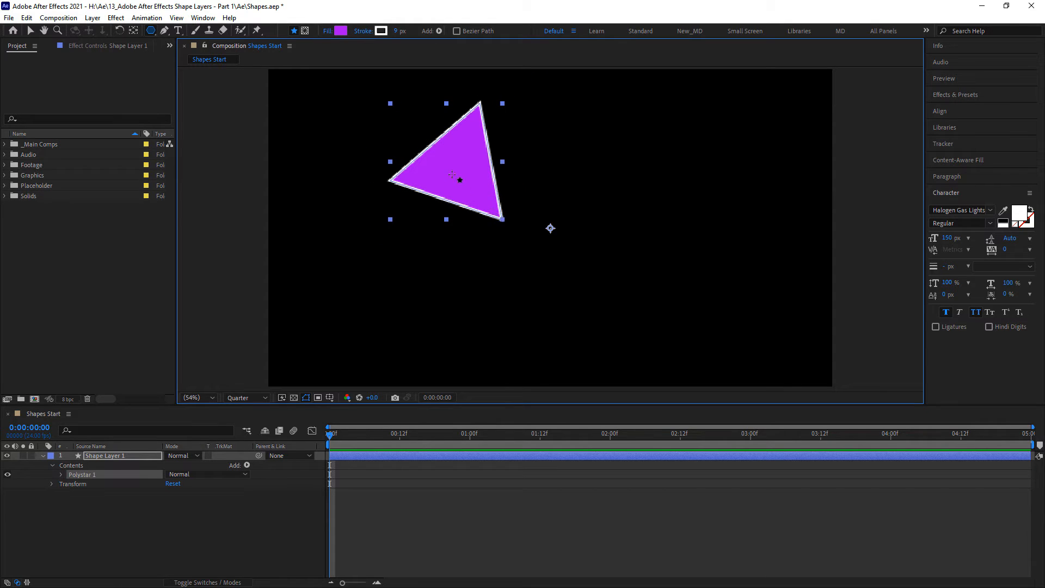
- Draw a second, slightly larger triangle beside the first one on the same shape layer
click(133, 31)
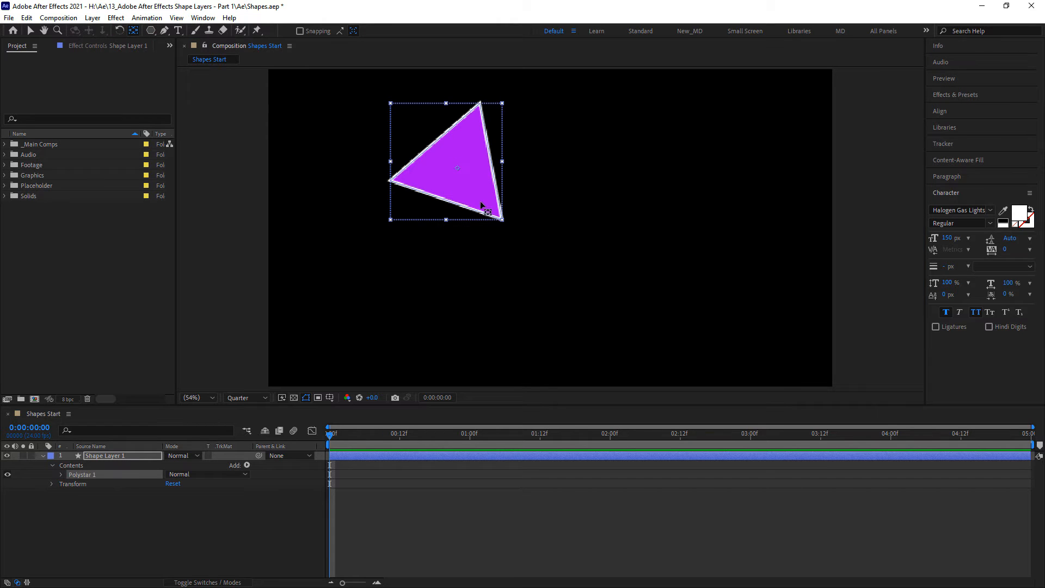
click(150, 31)
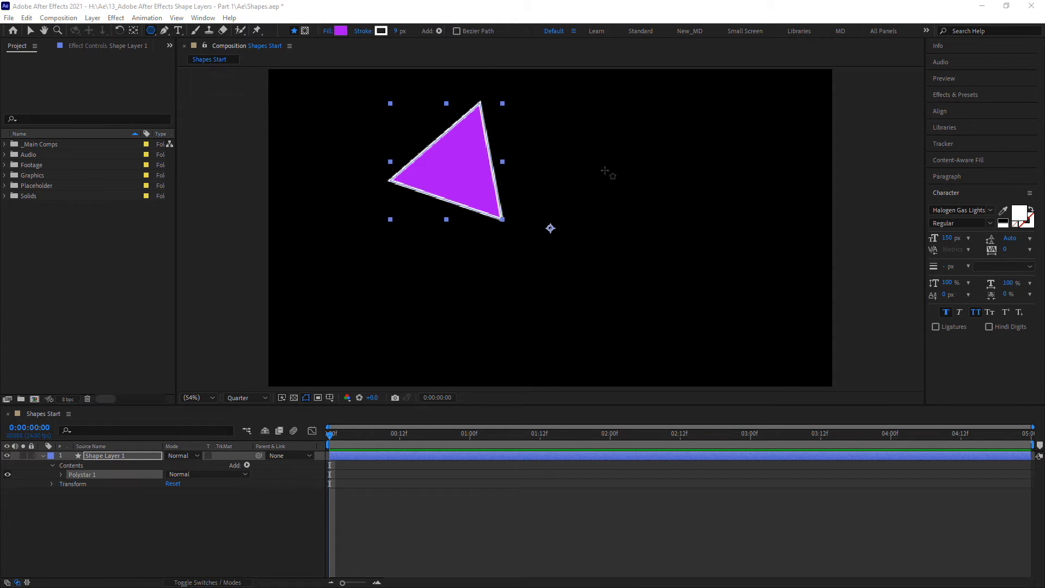
mouse_move(605, 171)
mouse_down()
mouse_move(644, 201)
mouse_move(673, 247)
mouse_move(691, 219)
mouse_move(718, 240)
mouse_move(639, 187)
mouse_move(670, 206)
mouse_move(652, 197)
mouse_move(661, 202)
mouse_move(648, 160)
mouse_move(659, 226)
mouse_move(580, 297)
mouse_move(655, 223)
mouse_move(629, 202)
mouse_move(655, 230)
mouse_up()
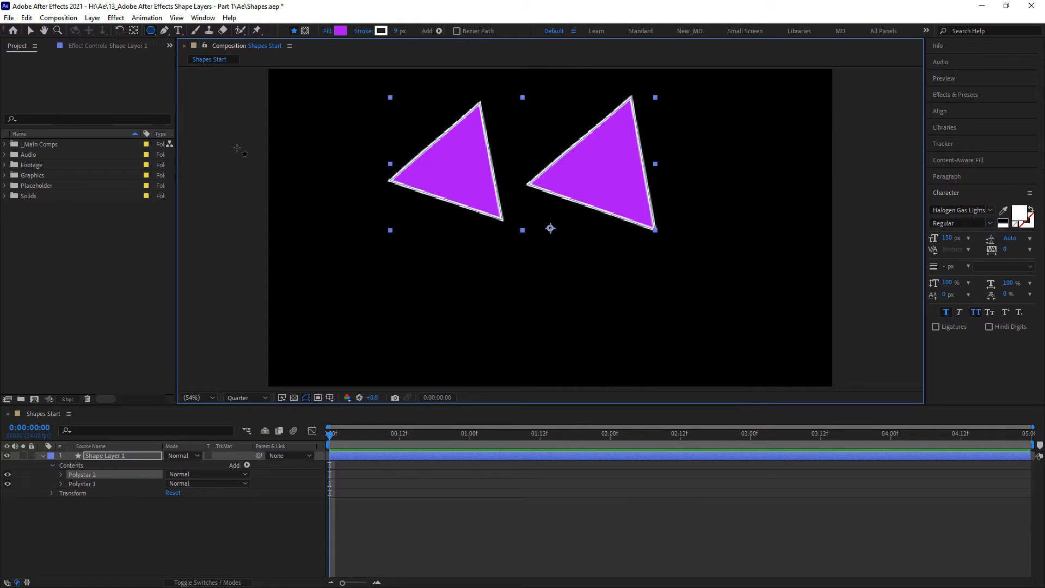
- Draw a star with the Star tool just below the first triangle, adjusting it to eight points while drawing
drag(152, 31, 187, 79)
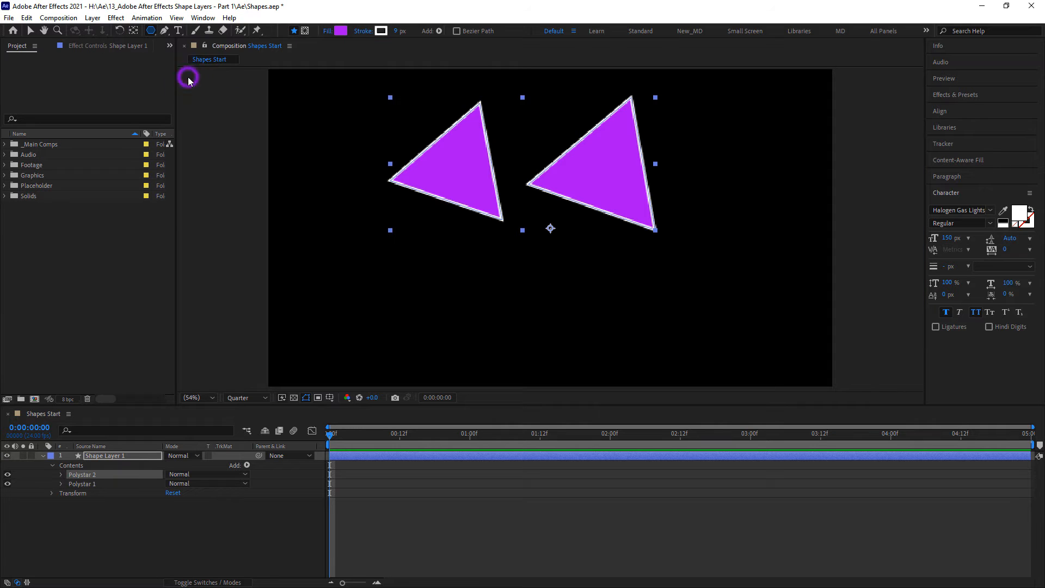
mouse_move(457, 247)
mouse_down()
mouse_move(486, 296)
mouse_move(473, 304)
mouse_up()
key(Down)
key(Down)
key(Up)
key(Up)
key(Up)
key(Up)
key(Up)
key(Up)
key(Up)
key(Up)
key(Up)
key(Up)
key(Up)
key(Up)
key(Up)
key(Up)
key(Up)
key(Up)
key(Up)
key(Up)
key(Up)
key(Up)
key(Up)
key(Up)
key(Up)
key(Up)
key(Up)
key(Down)
key(Down)
key(Down)
key(Down)
key(Down)
key(Down)
key(Down)
key(Down)
key(Down)
key(Down)
key(Down)
key(Down)
key(Down)
key(Down)
key(Down)
key(Down)
key(Down)
key(Down)
key(Down)
key(Down)
key(Down)
key(Down)
key(Down)
key(Down)
key(Down)
key(Up)
key(Up)
key(Up)
key(Up)
key(Up)
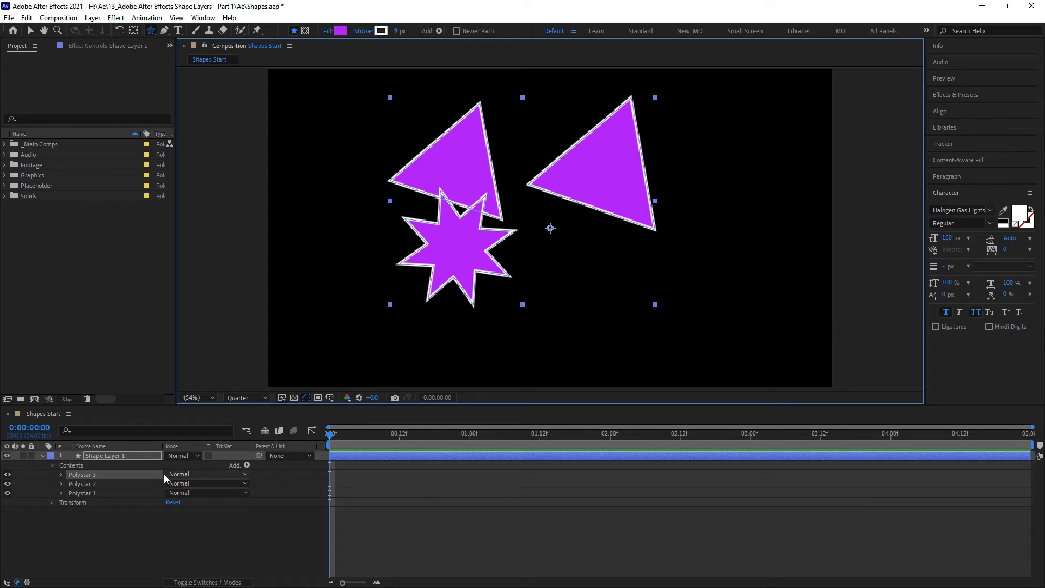
- Delete both triangles from the shape layer, keeping only the star
click(107, 483)
key(Delete)
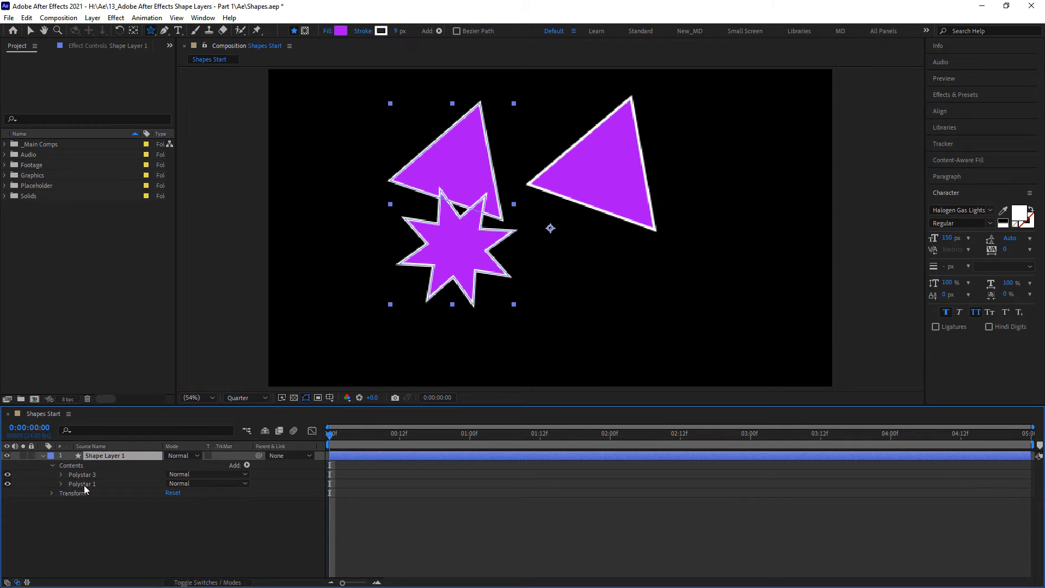
click(89, 482)
key(Delete)
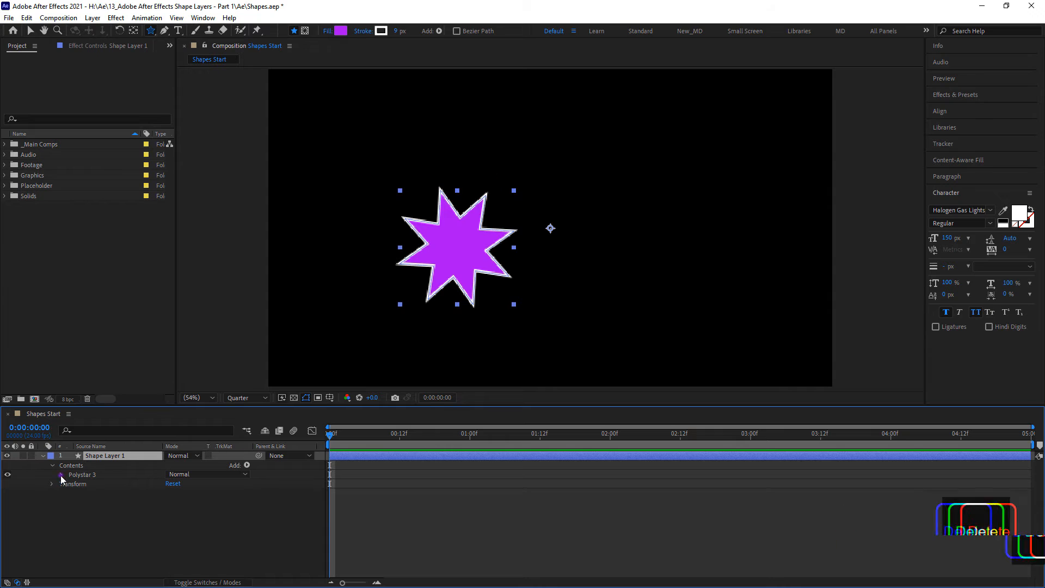
- Set the star path's Points to 20, Position to 0, -51 and Rotation to 70x+164.1°
click(61, 475)
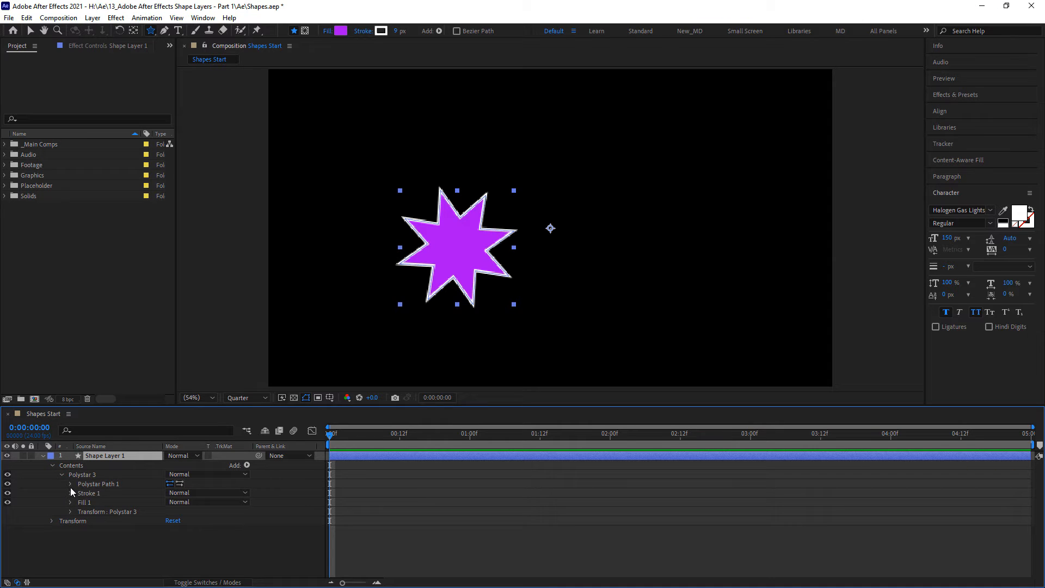
click(70, 484)
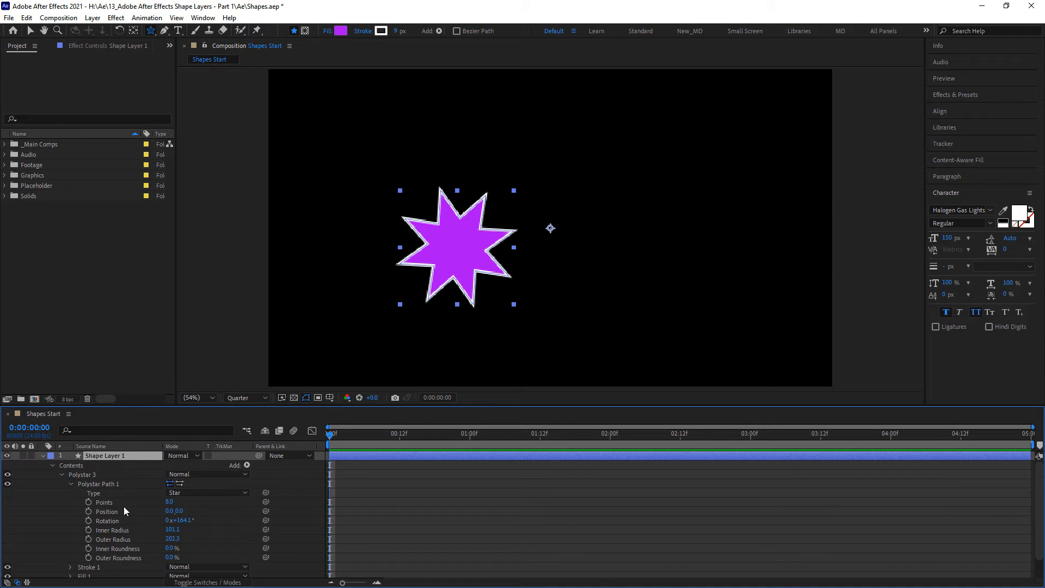
click(168, 502)
drag(170, 502, 204, 528)
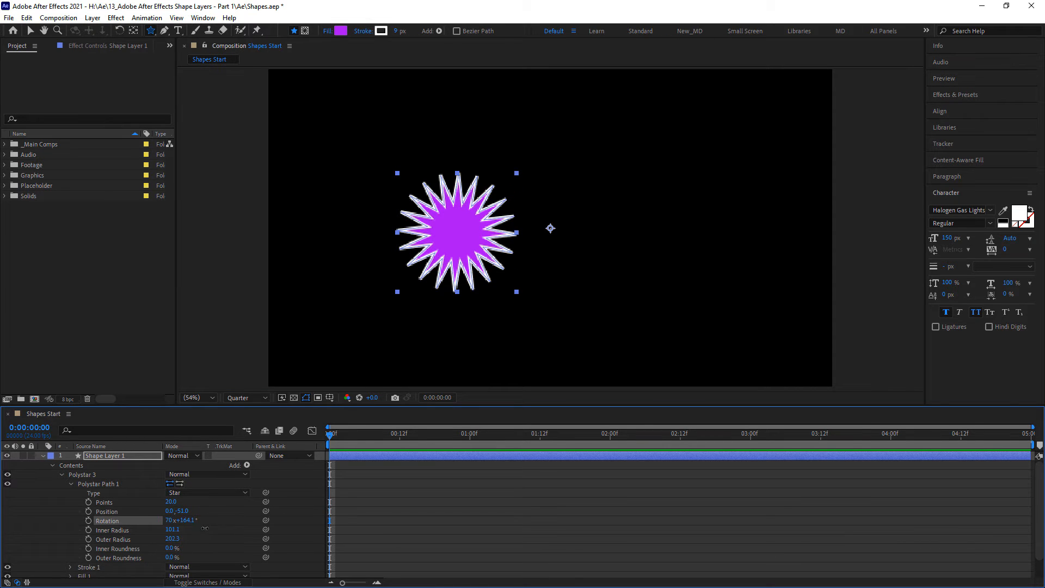
- Set the star path's Outer Radius to 299.3, Inner Roundness to 143% and Outer Roundness to 192%
click(172, 529)
key(Return)
click(170, 538)
key(Return)
drag(173, 538, 264, 540)
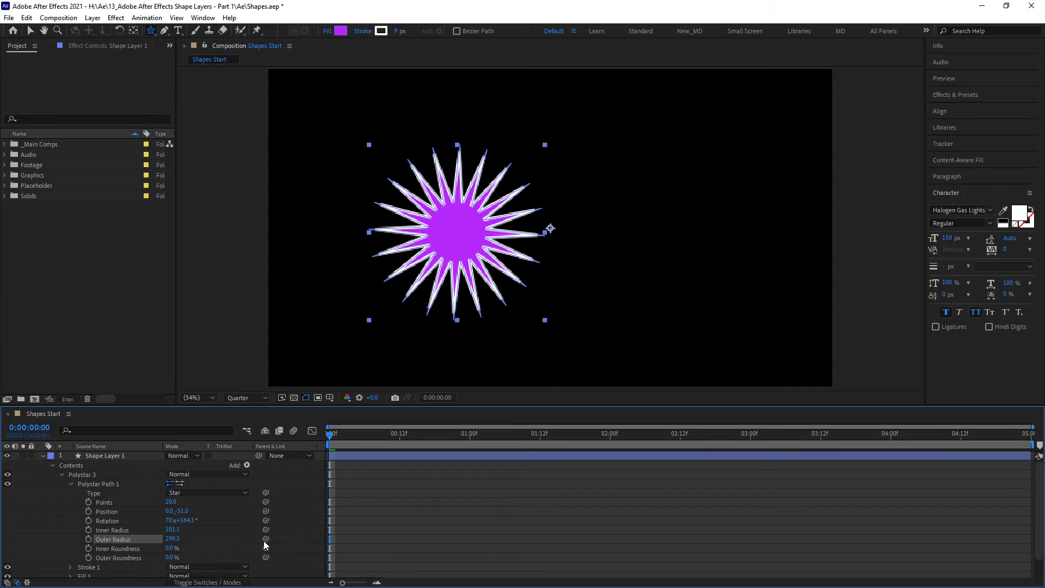
drag(172, 550, 272, 547)
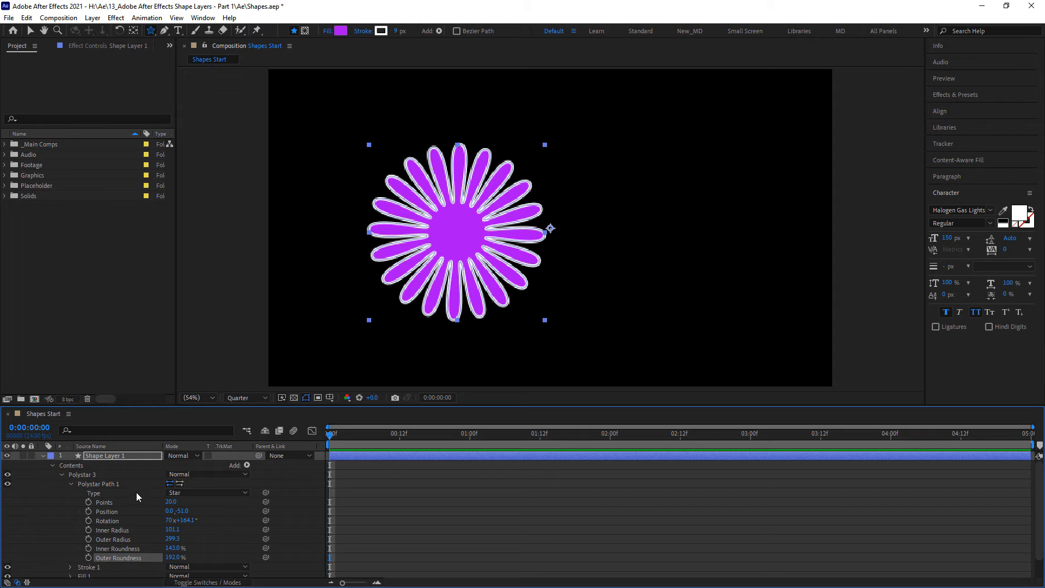
- Replace the star with a rectangle about 1550 by 758 px and expand its Rectangle Path properties
click(90, 475)
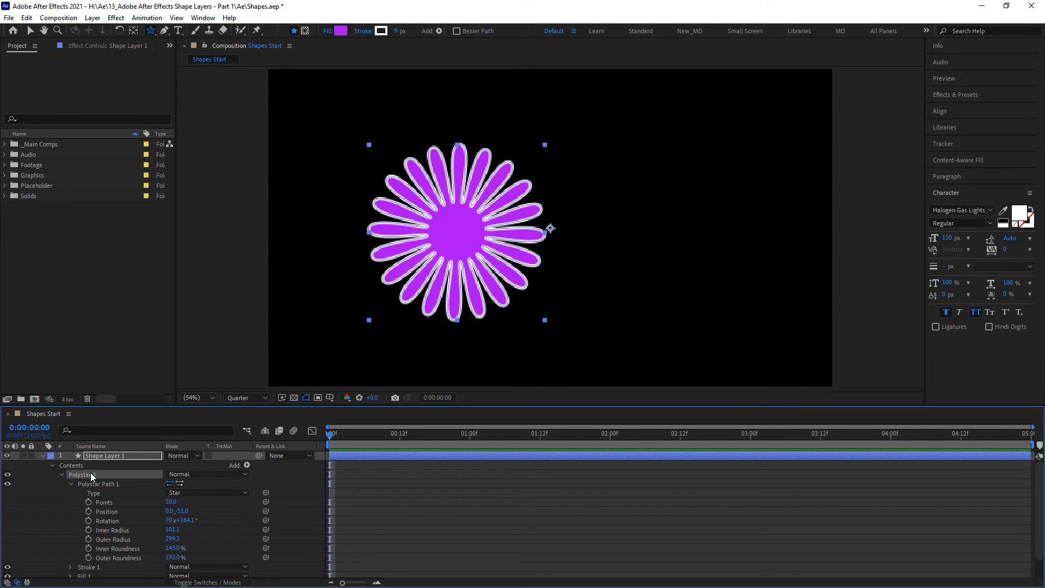
key(Delete)
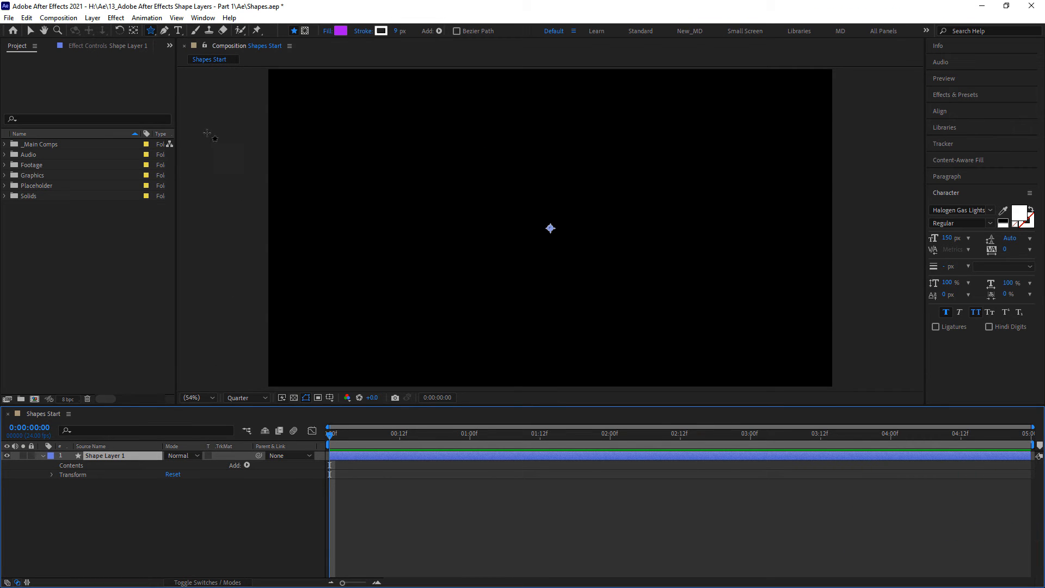
click(151, 34)
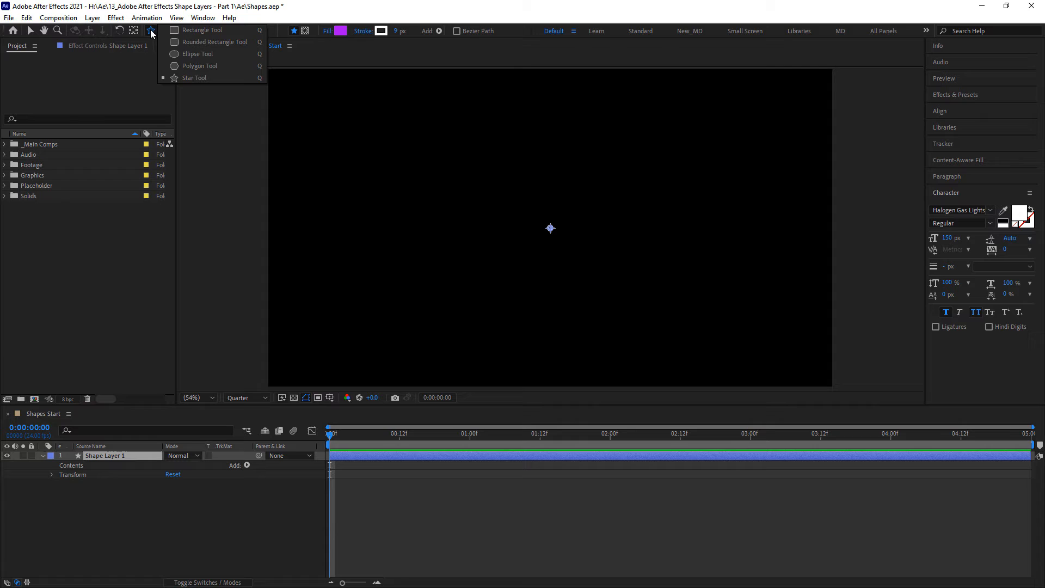
click(185, 36)
mouse_move(327, 114)
mouse_down()
mouse_move(528, 243)
mouse_move(783, 336)
mouse_up()
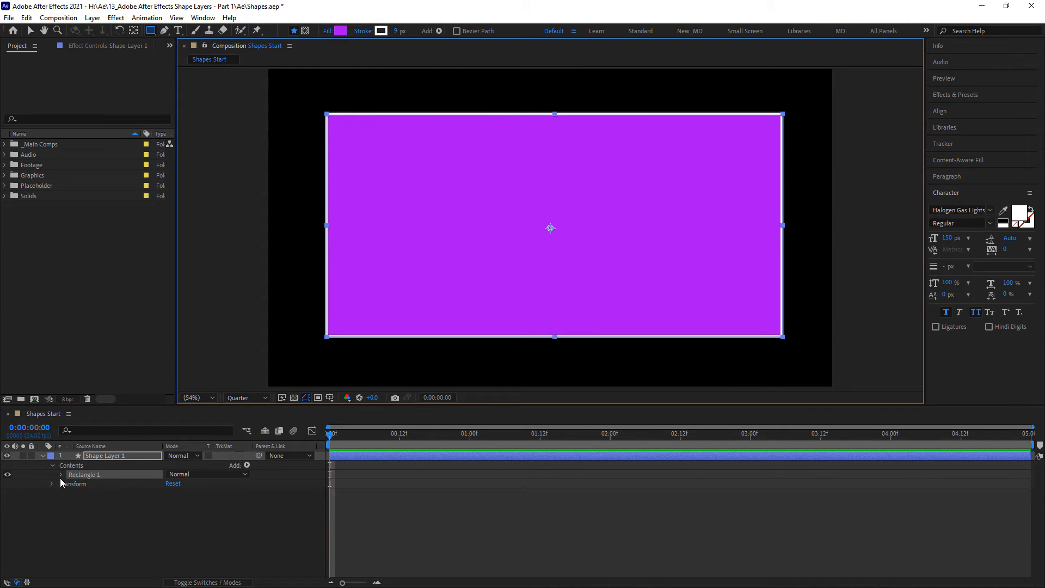
click(62, 475)
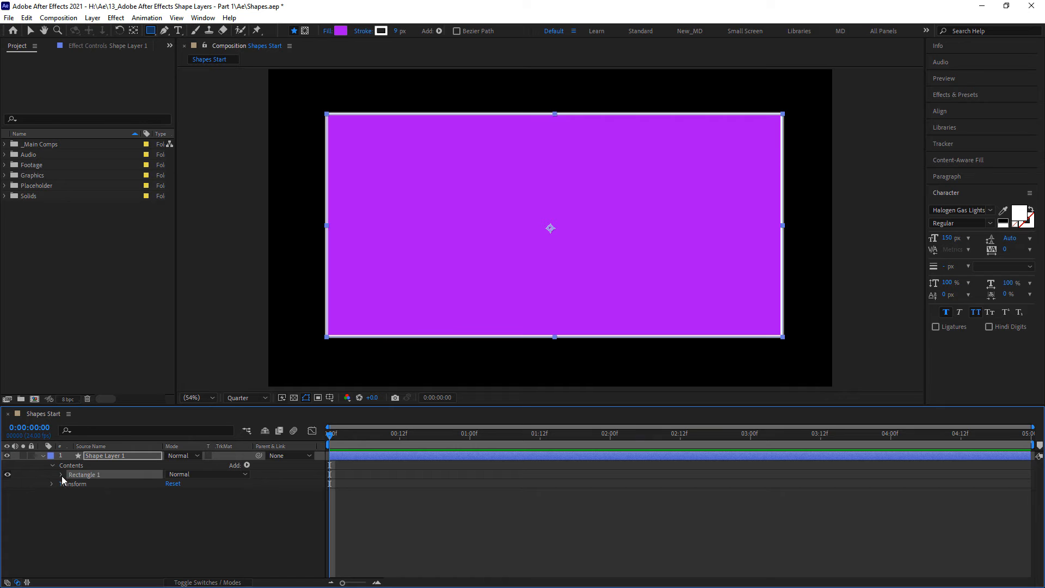
click(61, 474)
click(70, 484)
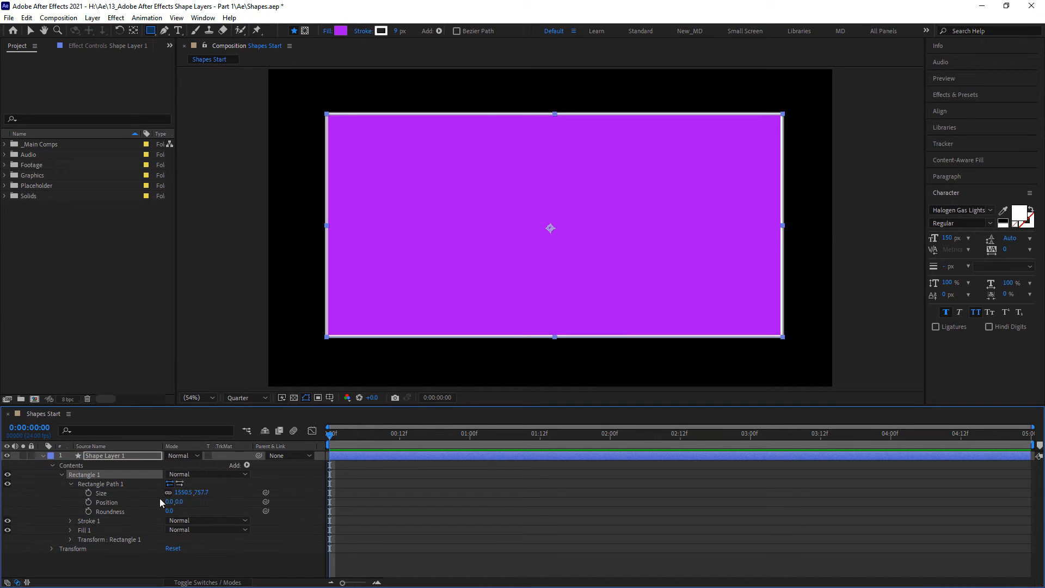
- Enlarge the rectangle proportionally through its Size property to 1709 by 835.1 px
drag(184, 494, 214, 499)
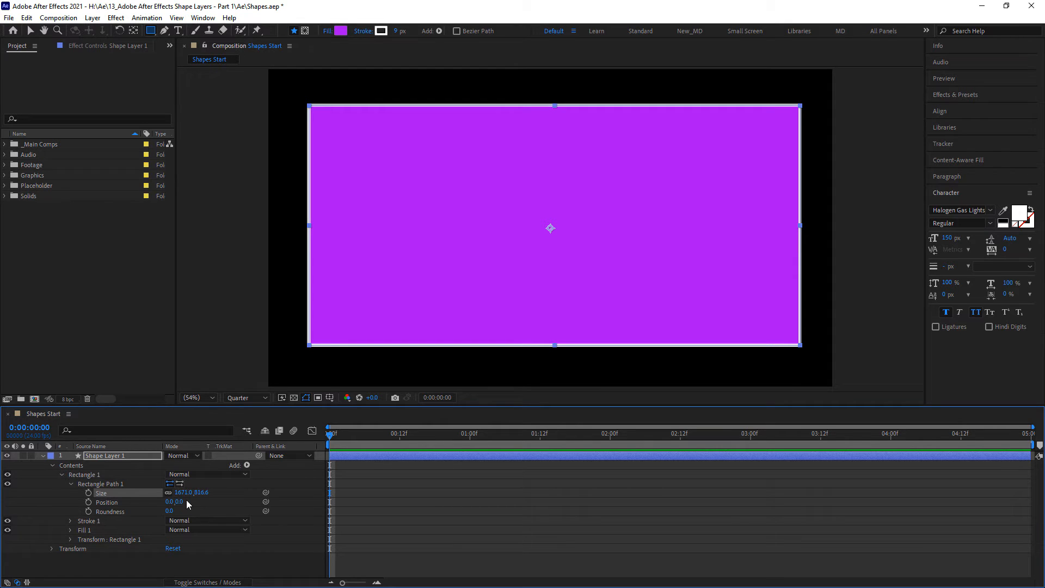
drag(187, 495, 194, 495)
click(216, 497)
click(194, 493)
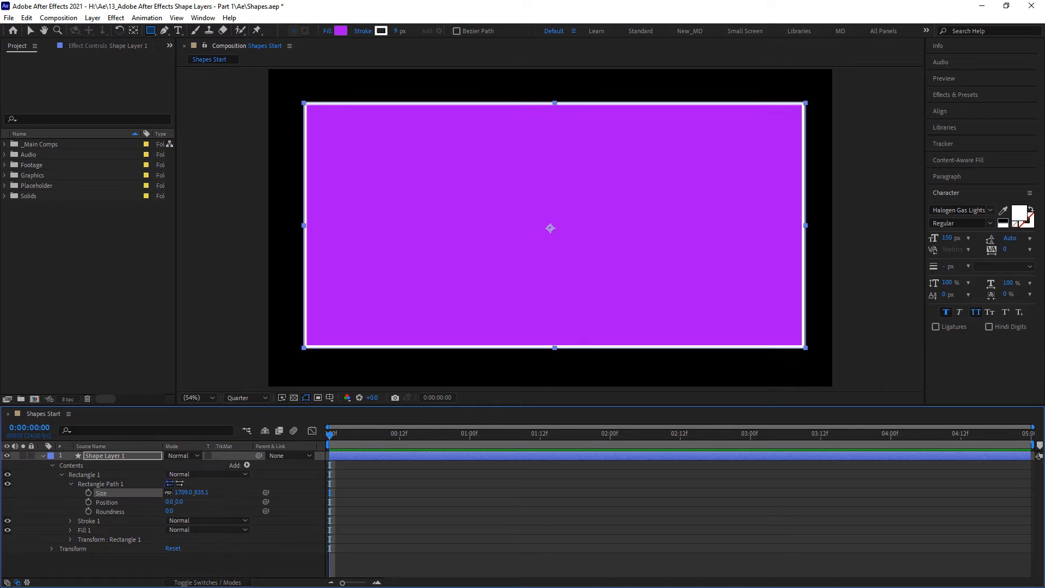
text(1709)
click(235, 492)
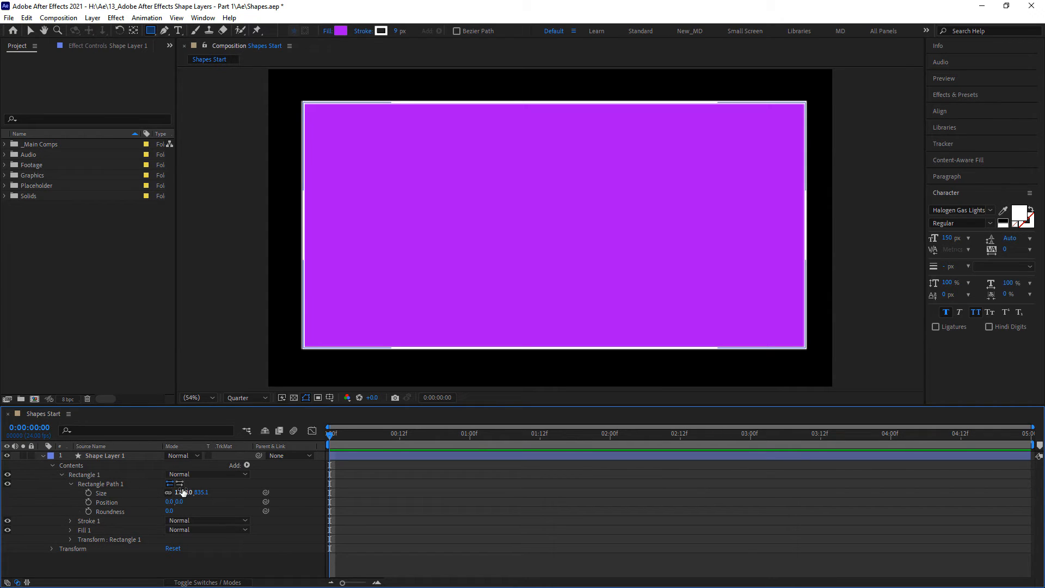
- Replace the rectangle with a smaller one drawn as a Bezier path and expand its Path 1 properties
click(104, 473)
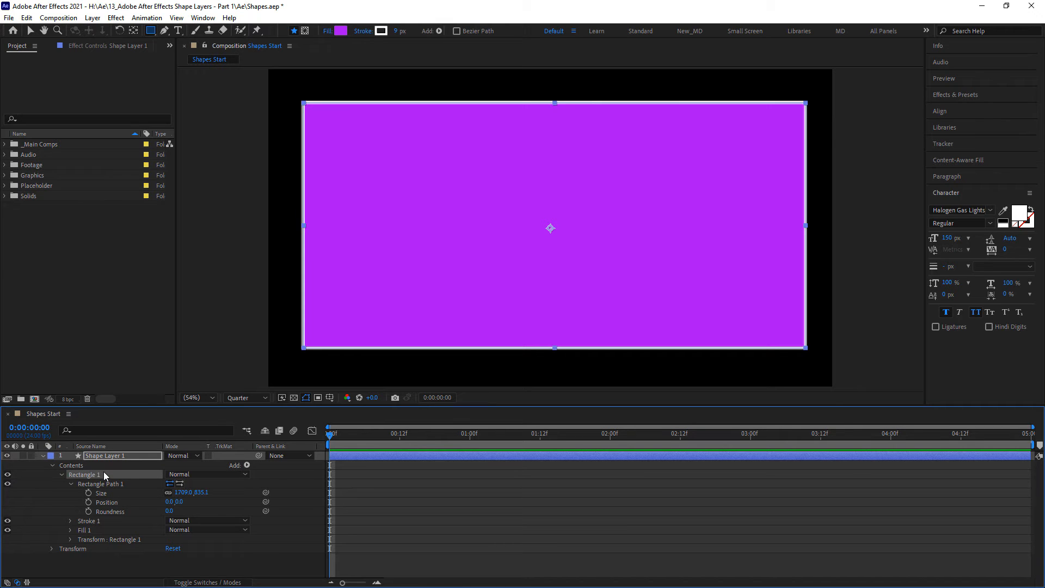
key(Delete)
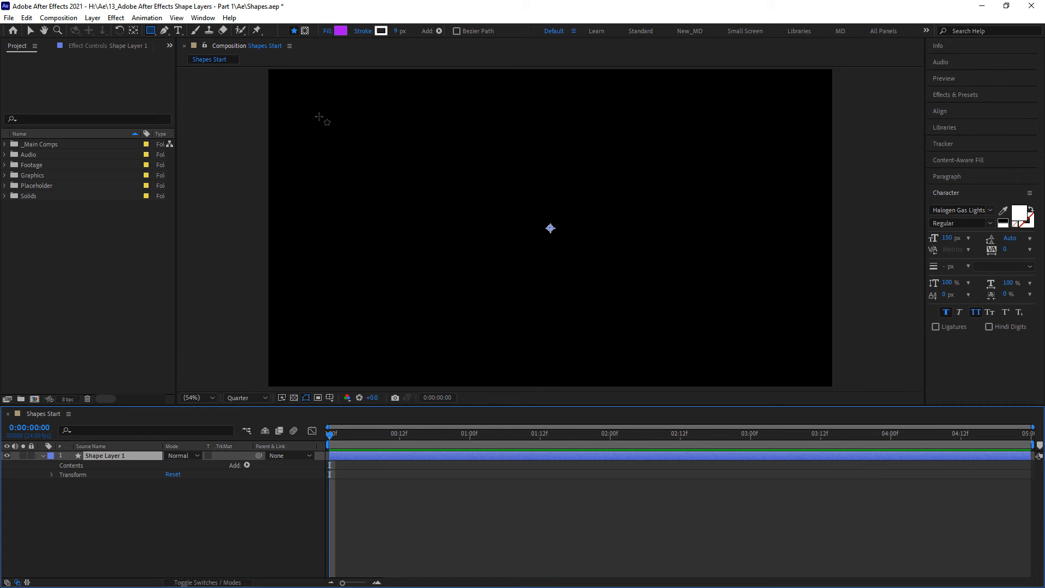
drag(305, 106, 692, 309)
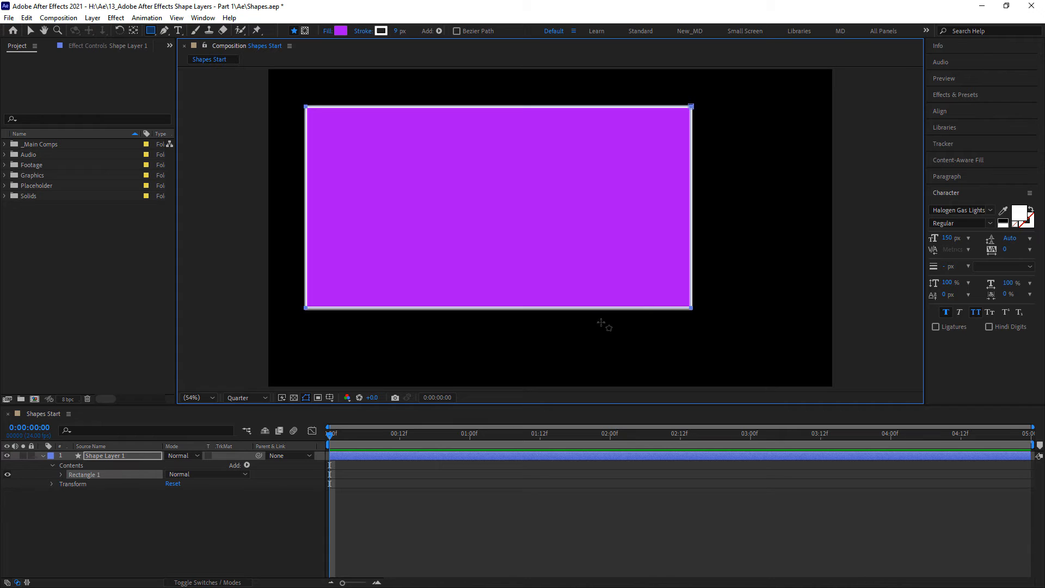
click(61, 476)
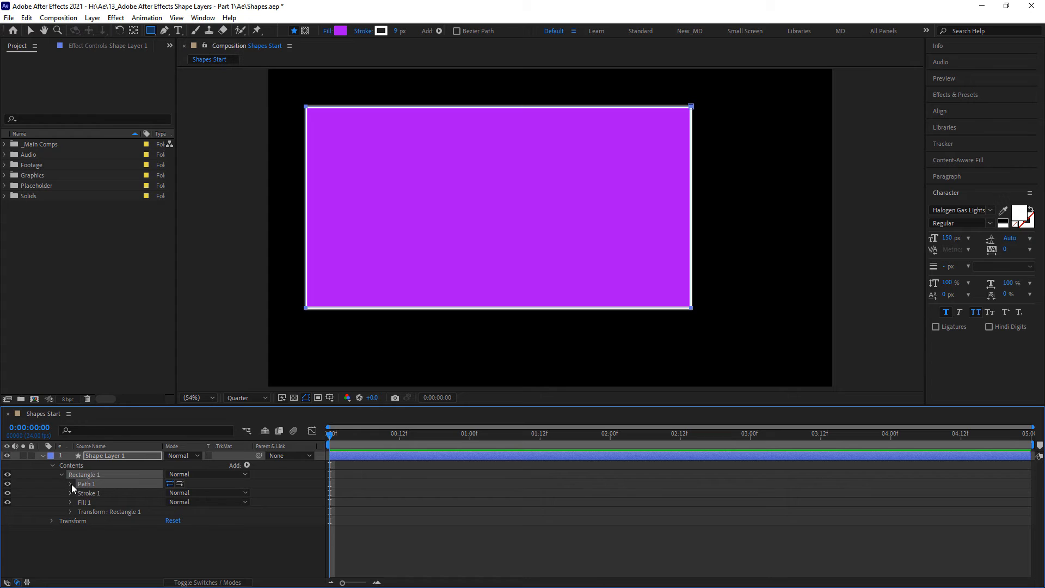
click(70, 484)
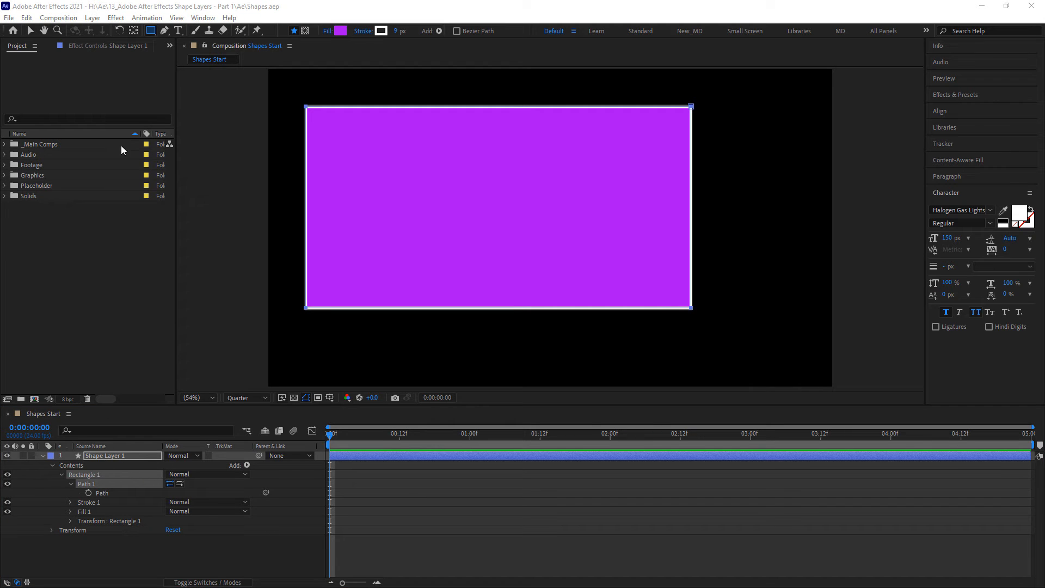
- Reshape the Bezier rectangle into an irregular four-sided shape by moving its corner points with the Selection tool
click(31, 30)
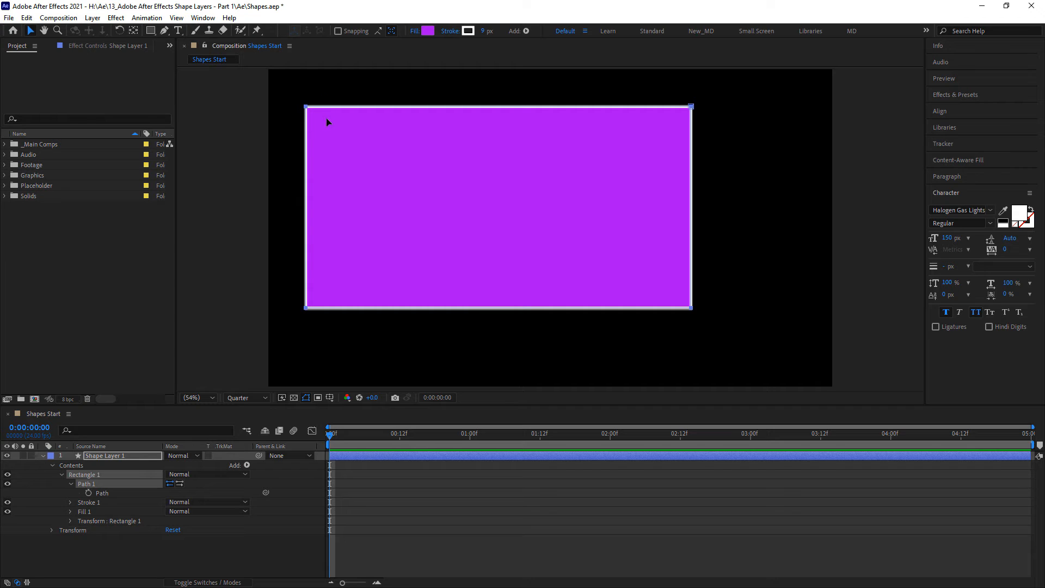
drag(326, 122, 424, 164)
click(71, 484)
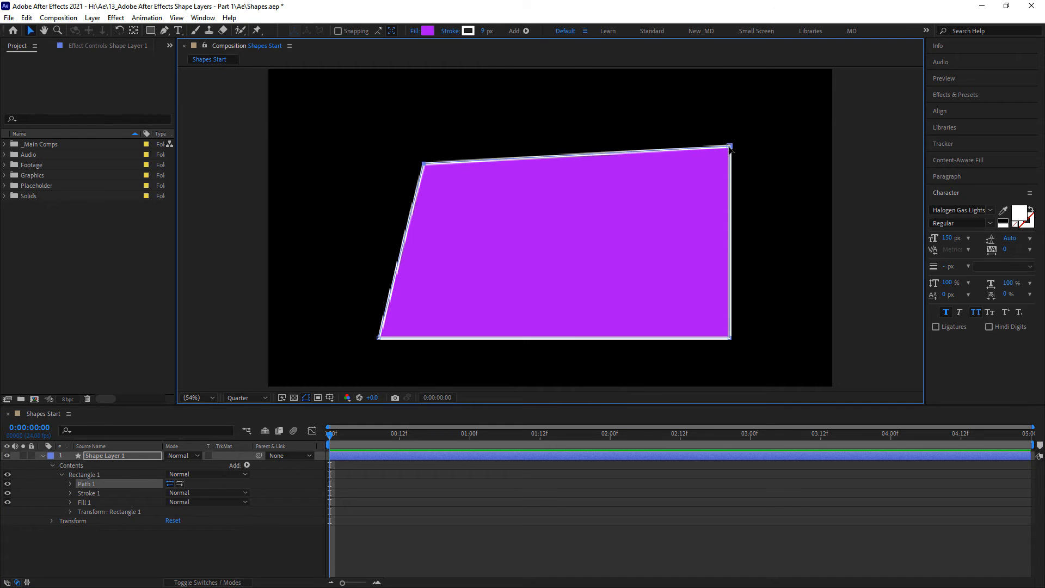
drag(730, 146, 633, 208)
drag(730, 337, 555, 300)
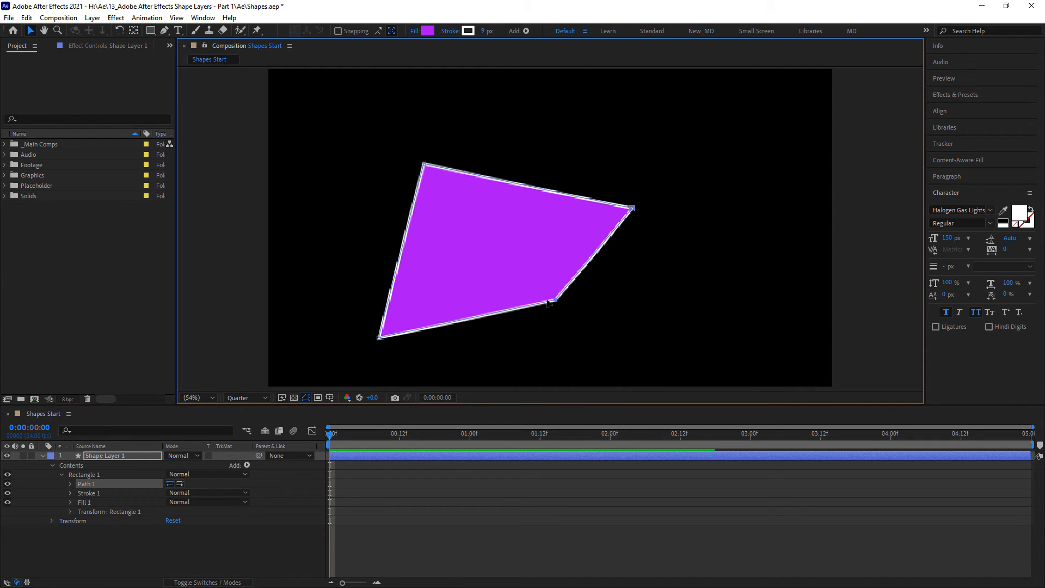
drag(379, 337, 320, 237)
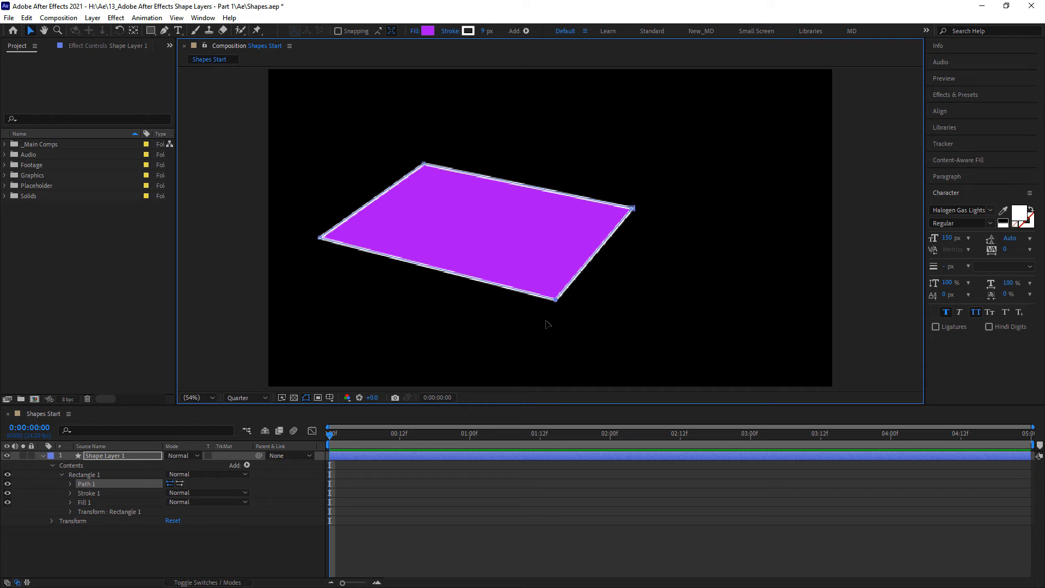
drag(554, 299, 451, 297)
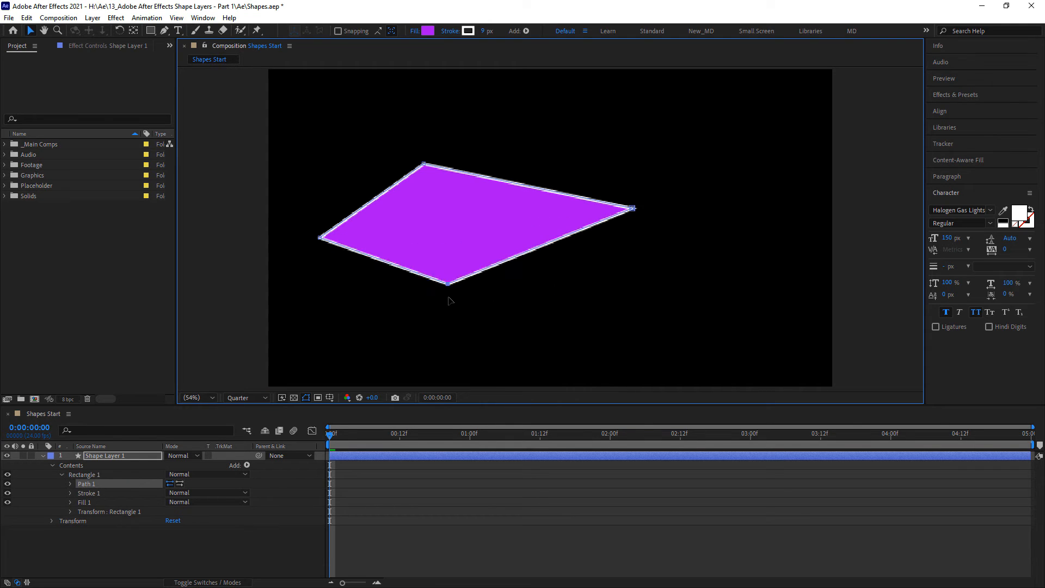
- Replace the reshaped Bezier shape with a new regular rectangle covering much of the frame, and open its properties
click(96, 475)
key(Delete)
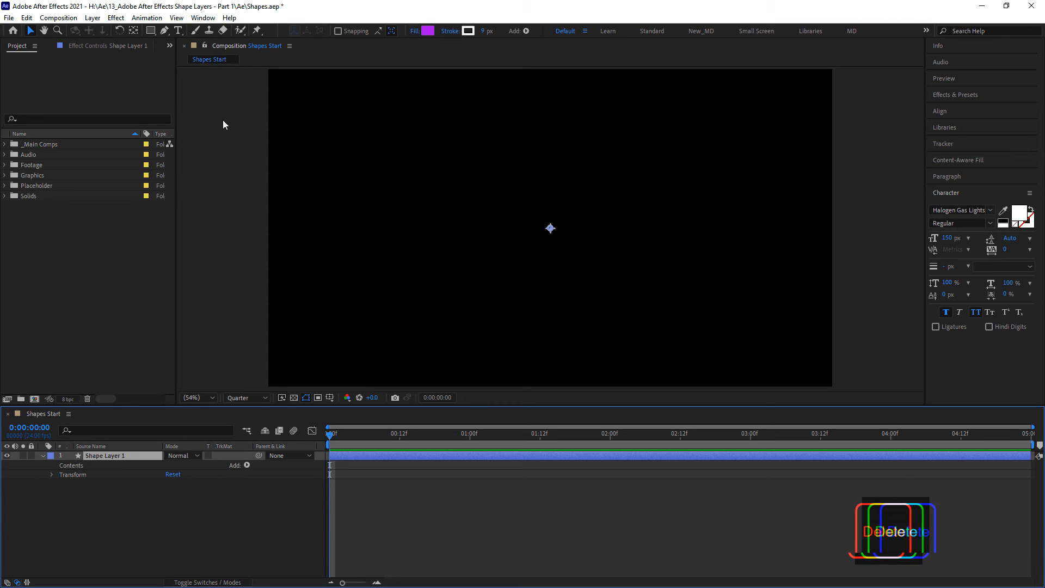
click(151, 30)
drag(306, 109, 413, 178)
mouse_move(540, 243)
mouse_down()
mouse_move(680, 306)
mouse_move(753, 323)
mouse_up()
click(60, 475)
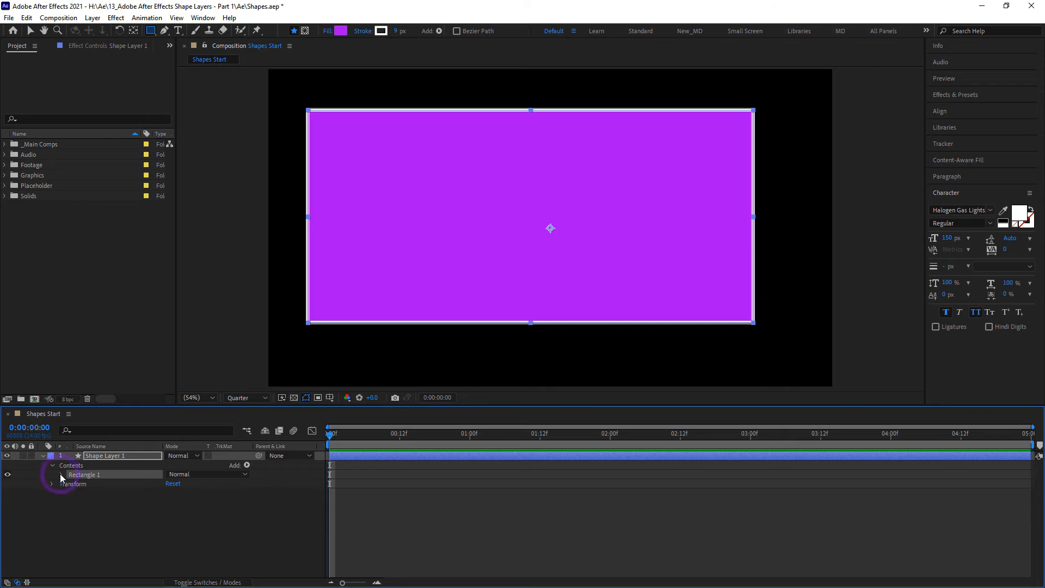
- Expand the rectangle's path properties and enlarge its Size proportionally to 1539.8 by 733.2 px
click(70, 484)
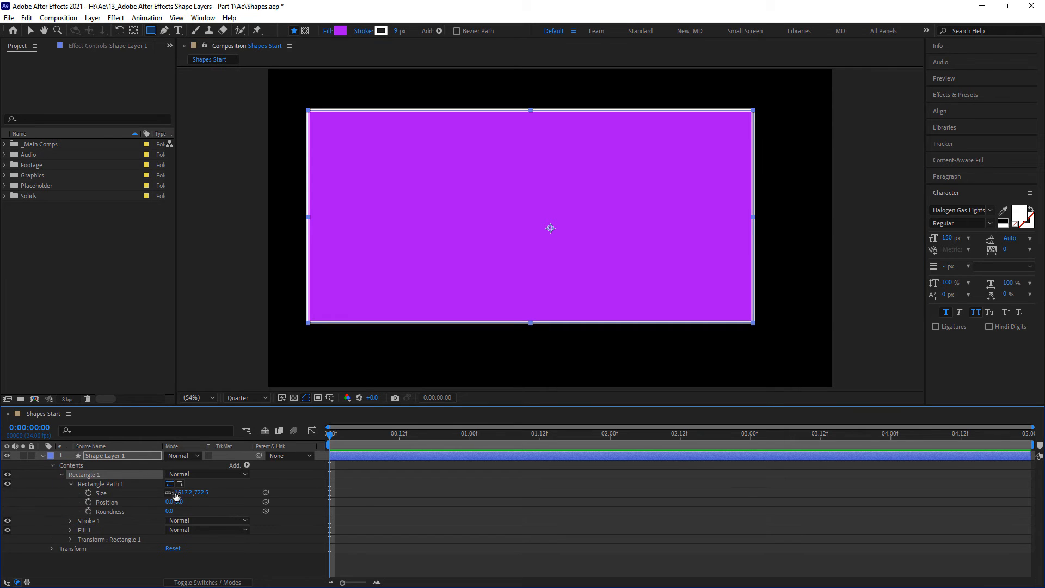
drag(180, 492, 243, 492)
click(240, 493)
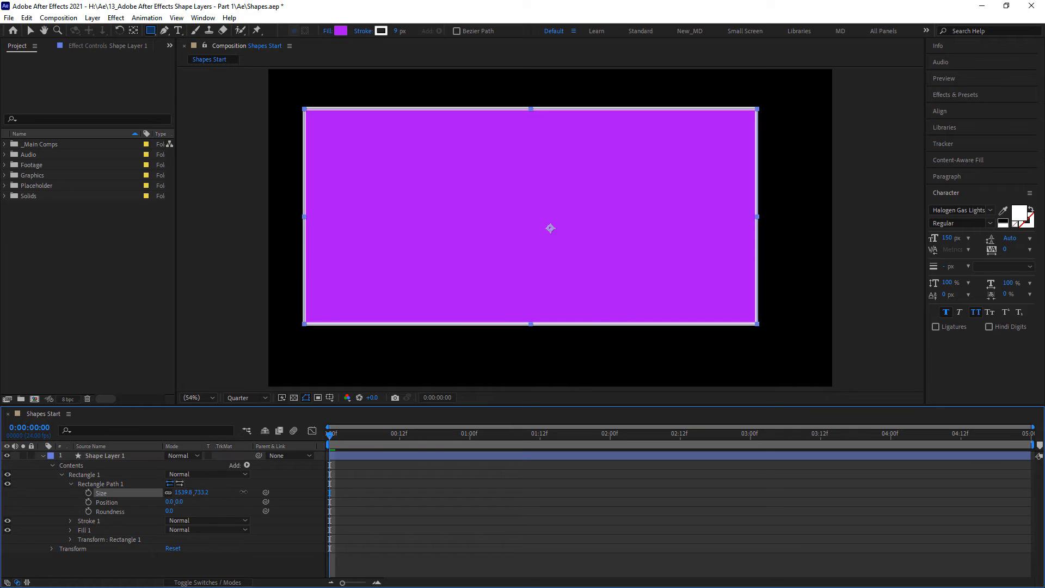
click(136, 492)
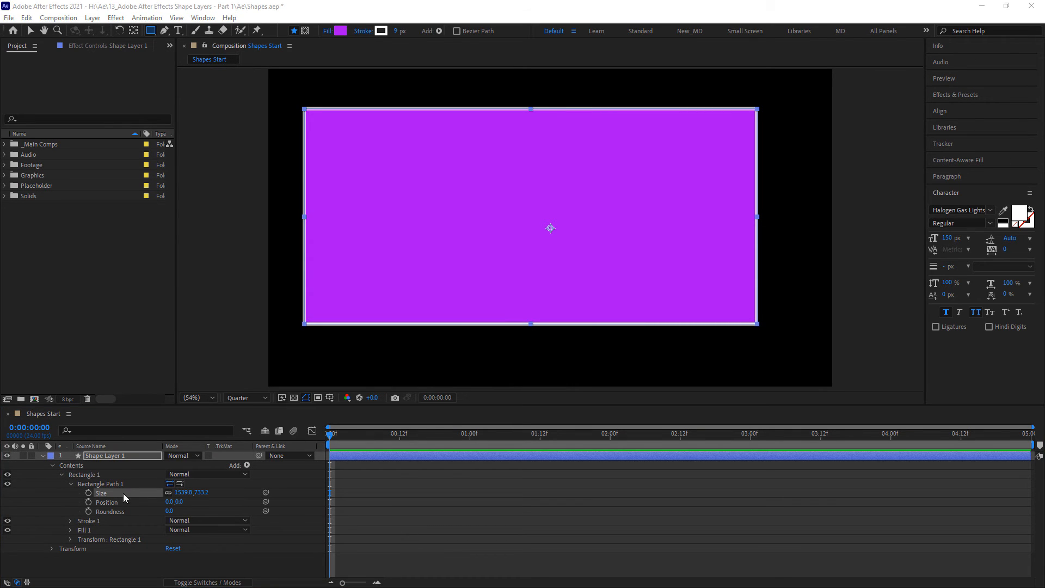
- Delete the rectangle and draw an irregular freeform shape with the Pen tool, mixing straight segments and curved points
click(90, 475)
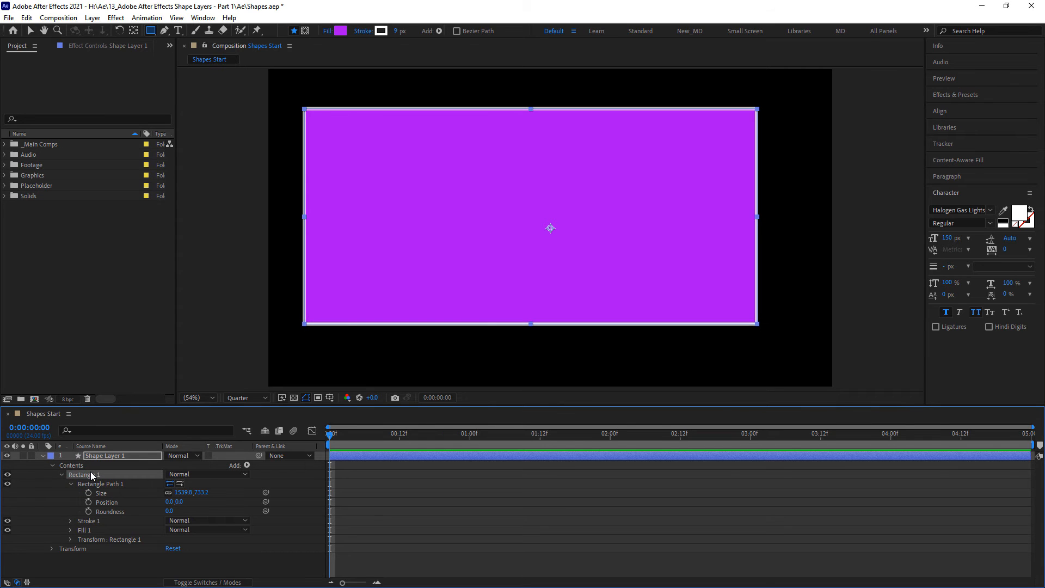
key(Delete)
click(163, 30)
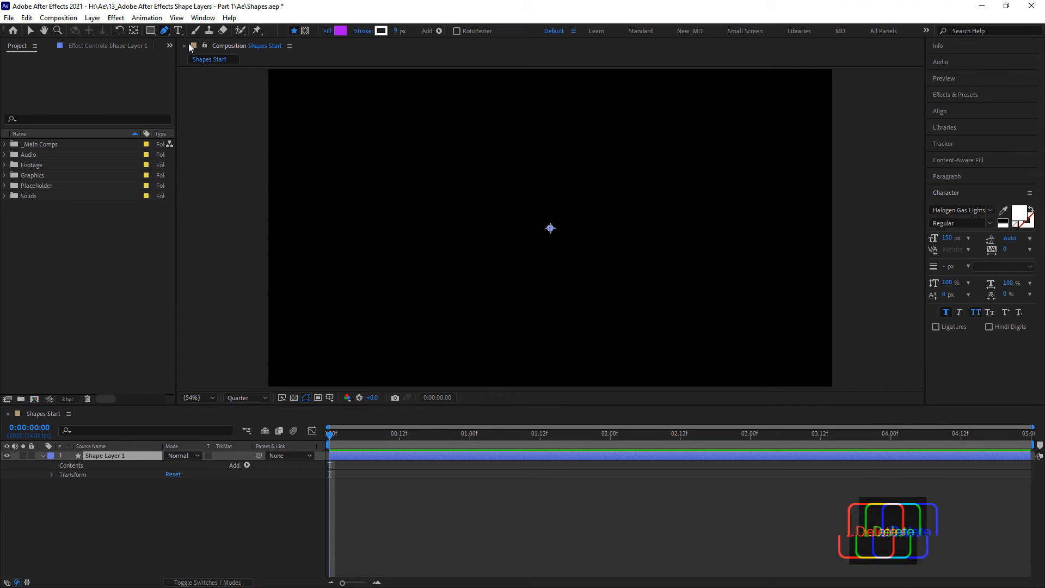
click(325, 147)
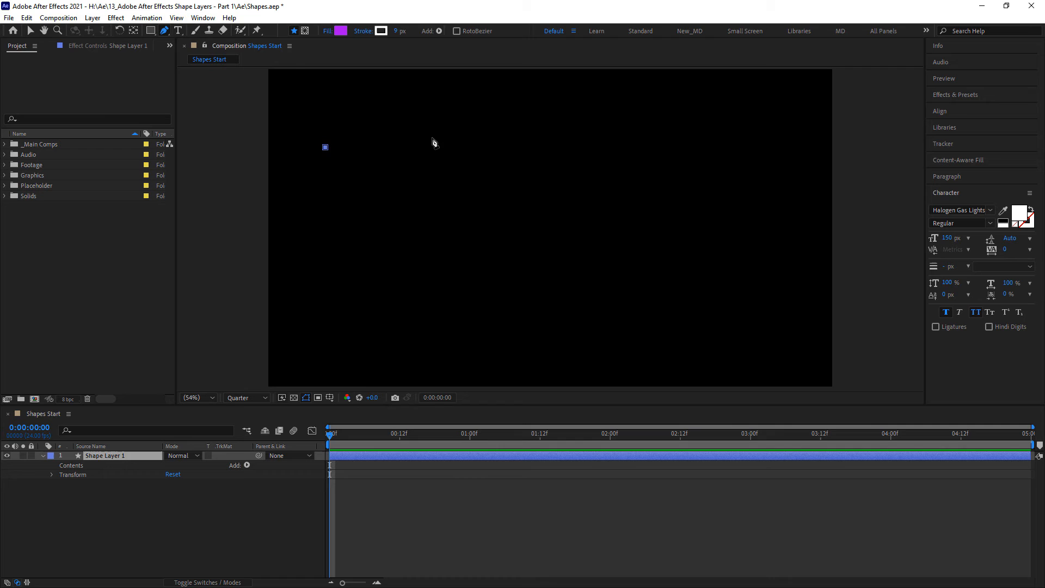
click(489, 125)
click(660, 142)
click(718, 203)
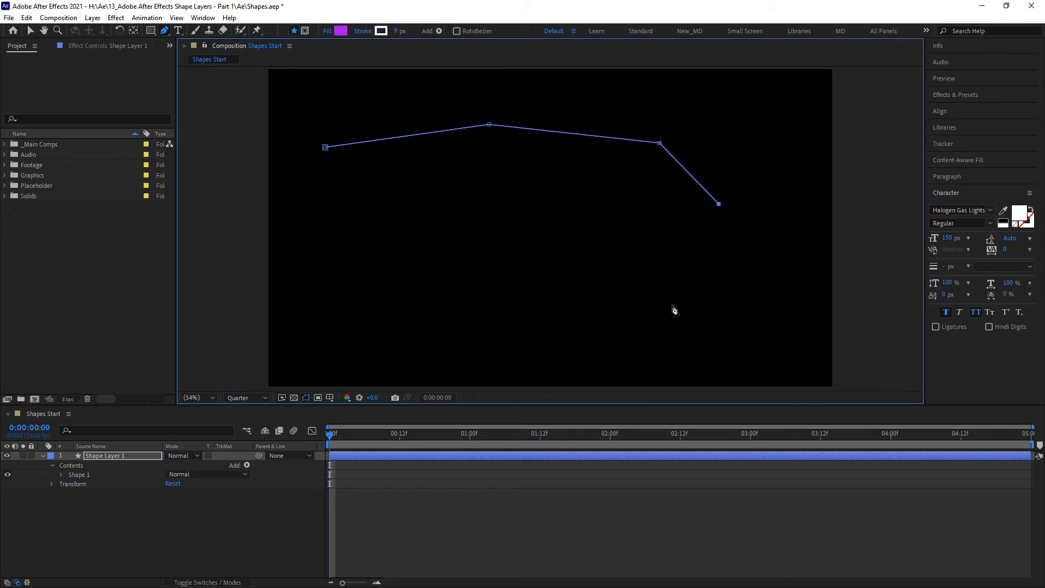
click(535, 303)
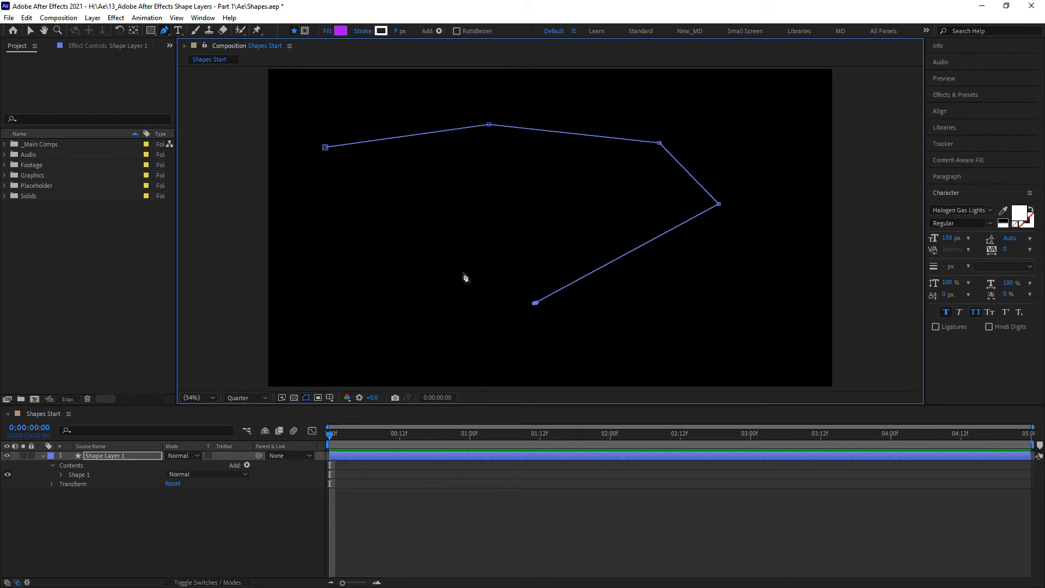
drag(461, 271, 527, 214)
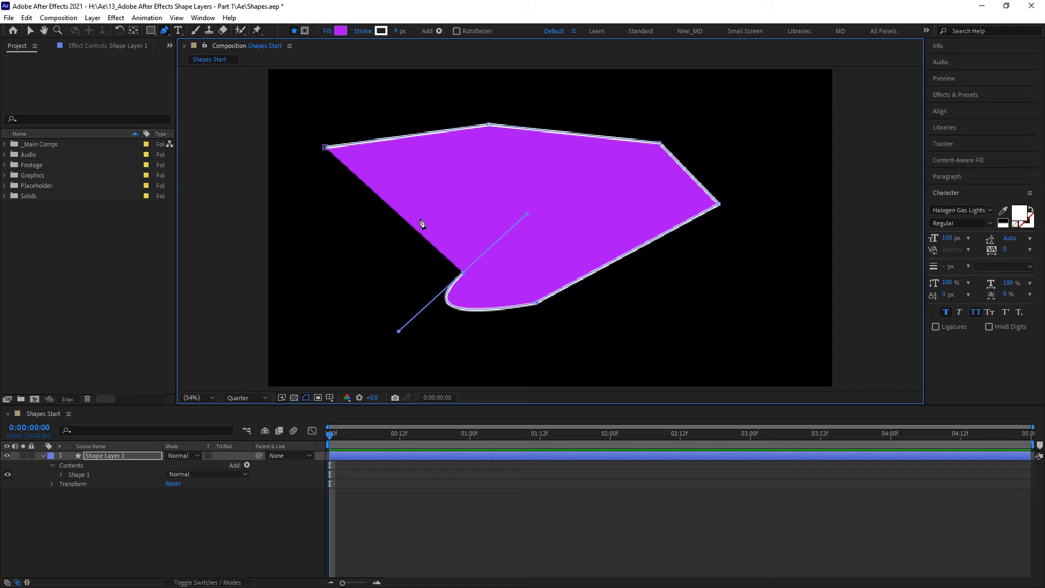
drag(446, 214, 333, 205)
click(313, 170)
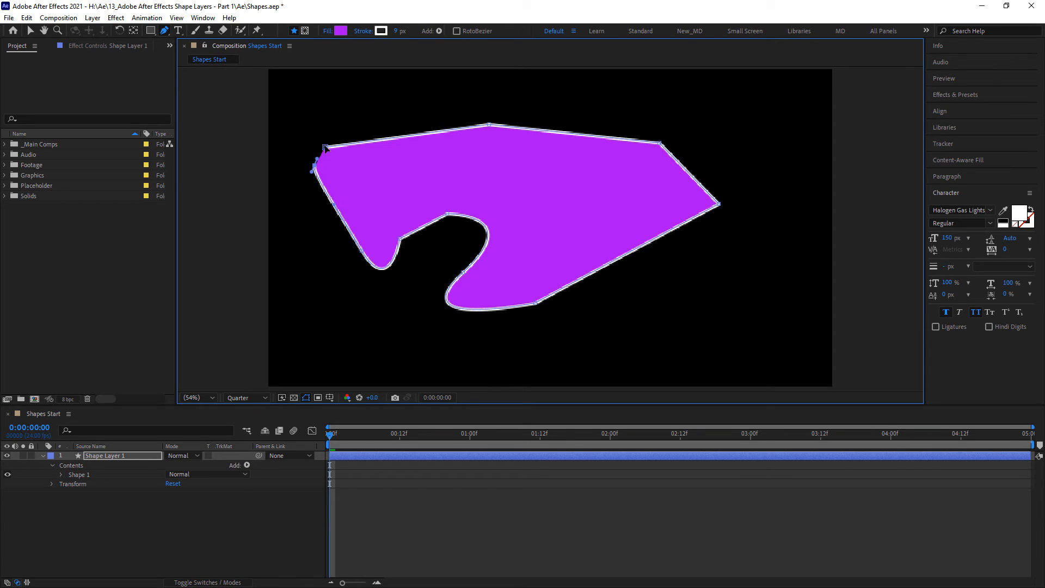
mouse_move(325, 147)
mouse_down()
mouse_move(303, 128)
mouse_move(289, 161)
mouse_move(333, 145)
mouse_up()
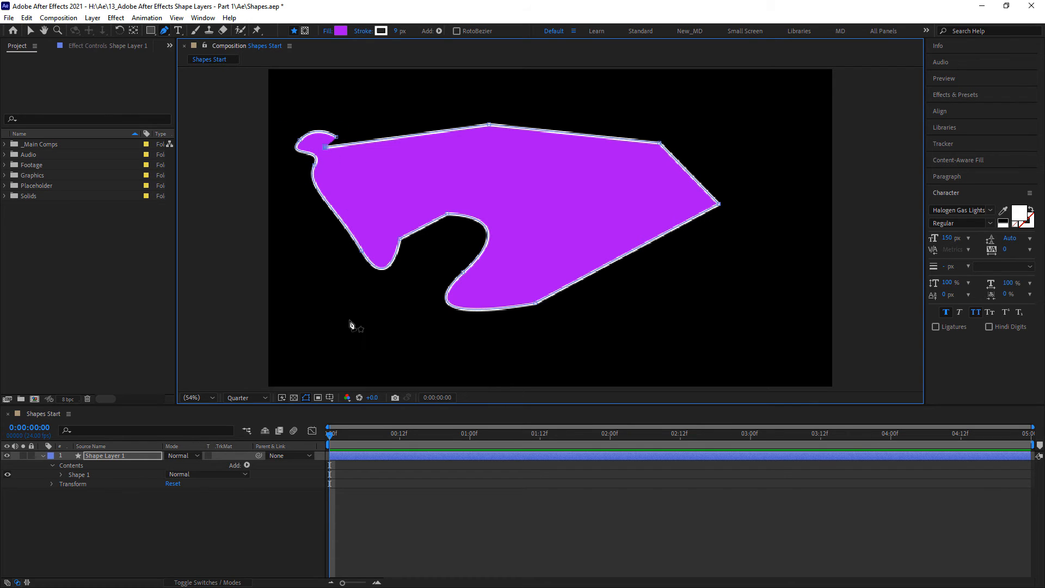
- Expand the freeform shape's Path 1 and start keyframing its Path property at 0:00:00:00
click(60, 475)
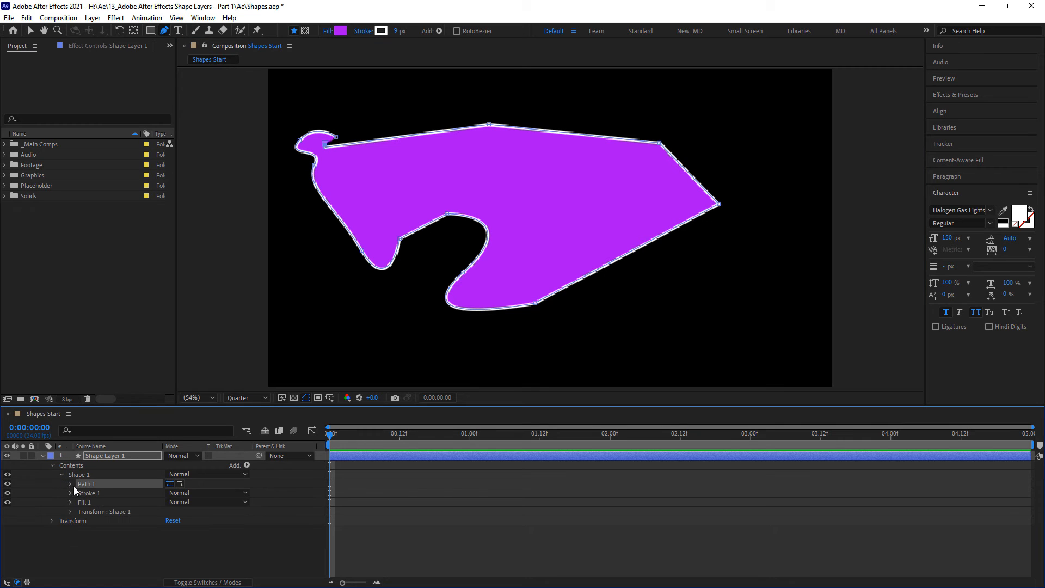
click(71, 483)
click(89, 493)
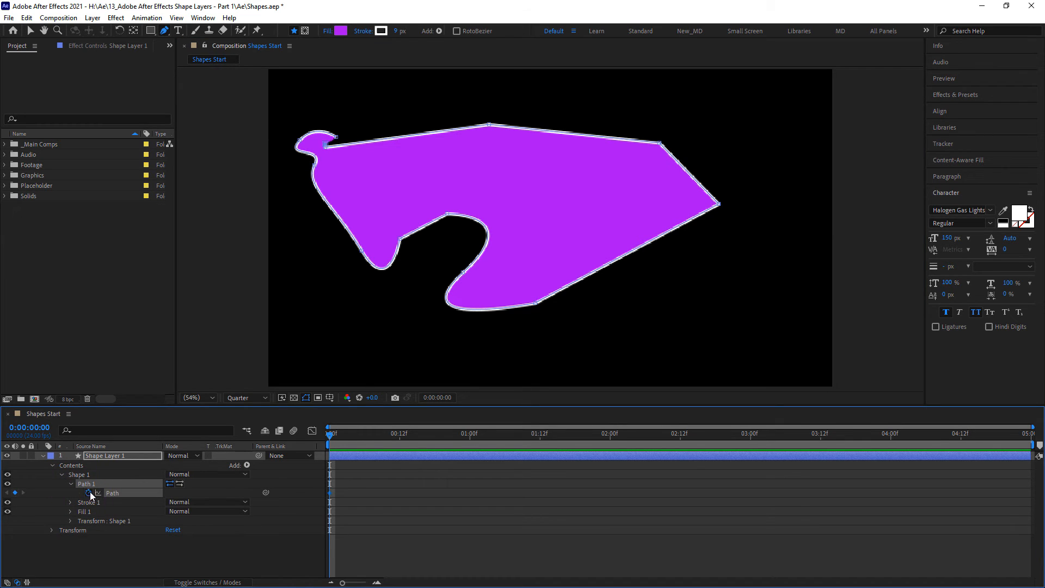
- At 0:00:00:19, shift the freeform path slightly and pull curve handles from its points to keyframe a wavy outline
drag(330, 434, 439, 445)
drag(448, 215, 451, 212)
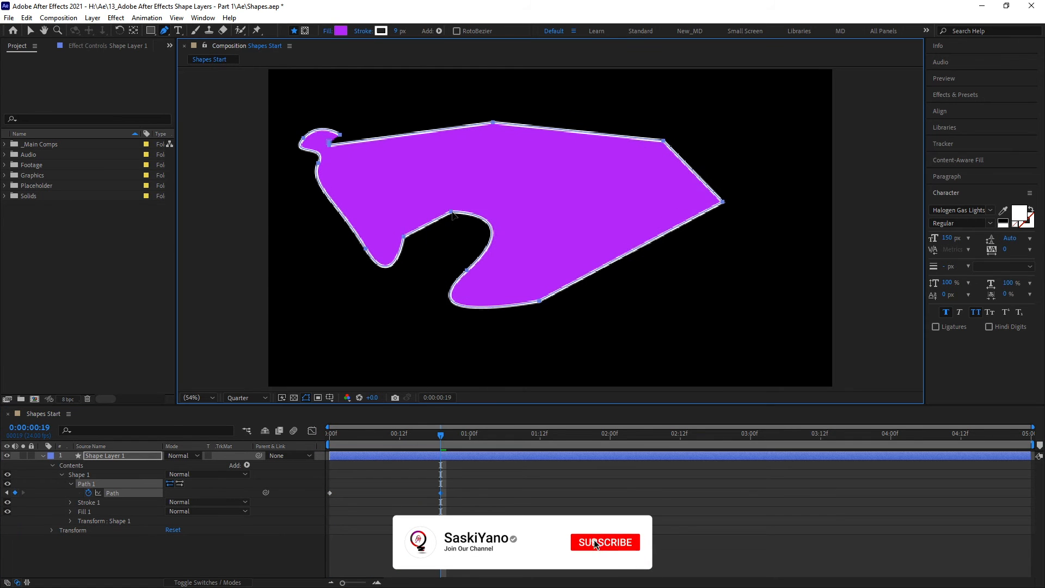
click(451, 212)
click(626, 325)
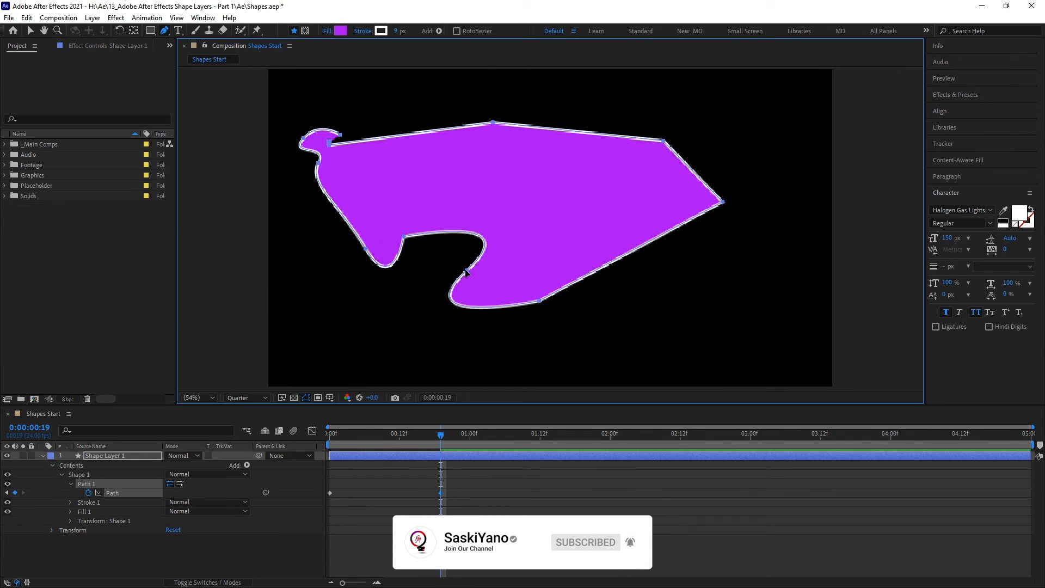
drag(466, 271, 442, 201)
drag(539, 300, 488, 233)
drag(662, 141, 555, 195)
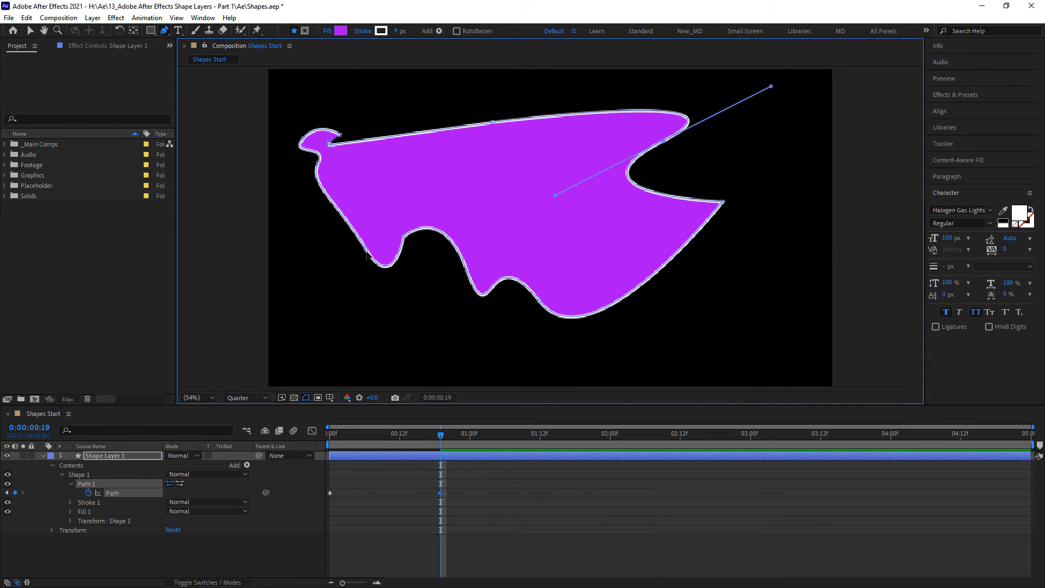
drag(365, 249, 311, 309)
- Preview the path animation from the start of the composition and return to 0:00:00:00
drag(440, 436, 276, 461)
click(523, 498)
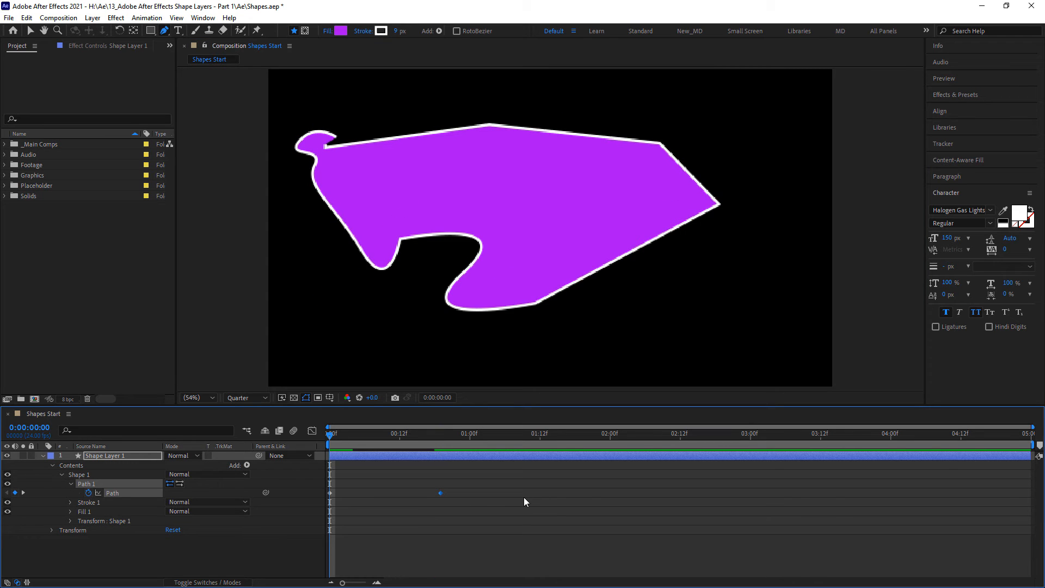
key(space)
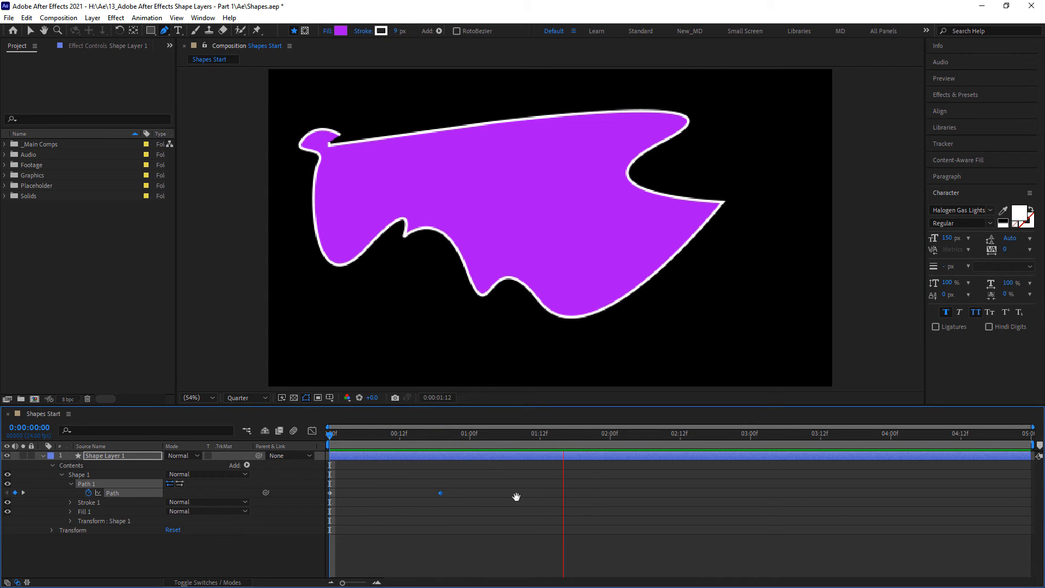
key(space)
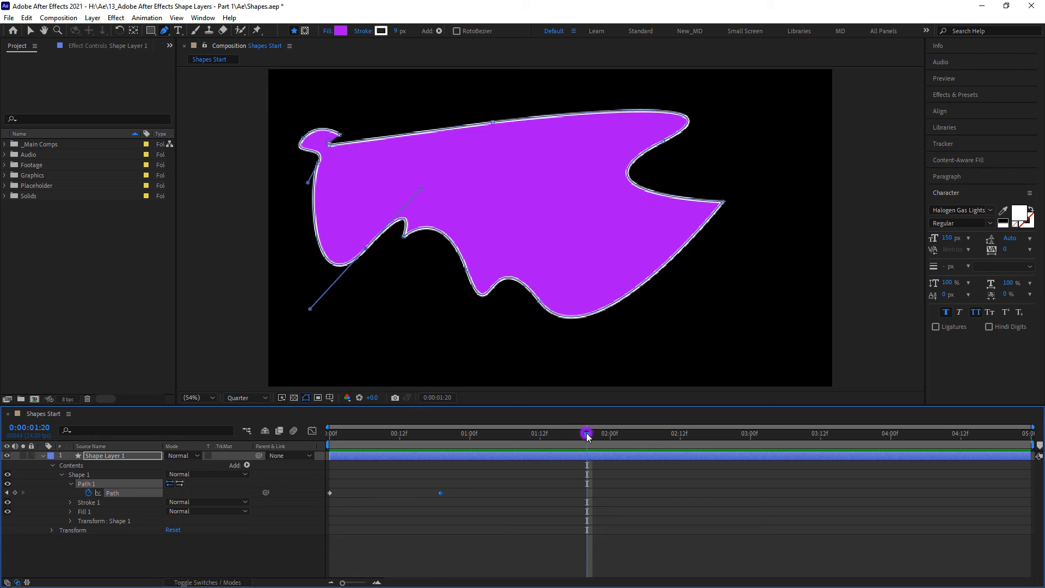
drag(585, 433, 289, 452)
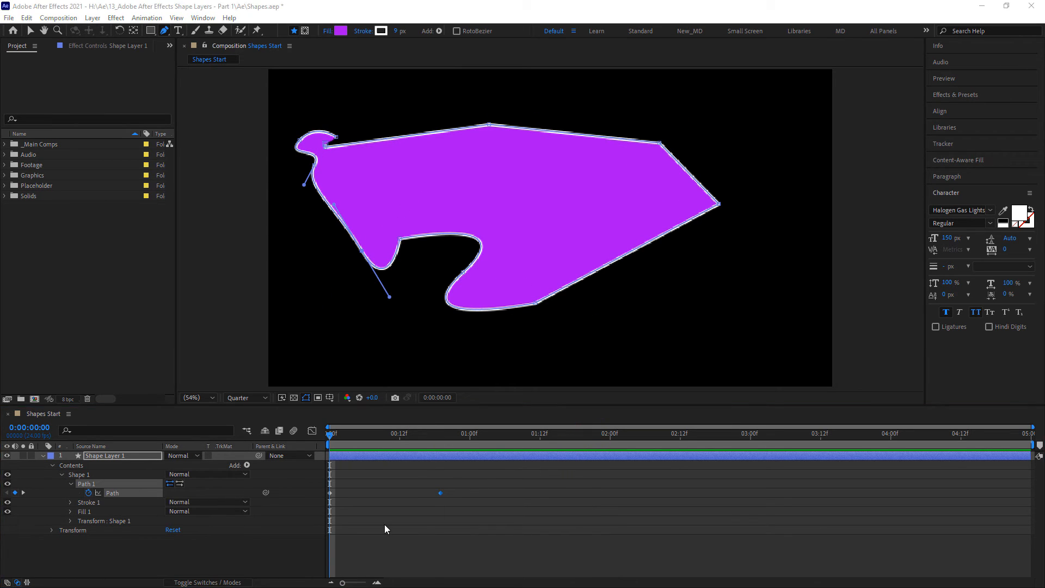
- Delete the animated freeform shape and draw a new parametric rectangle across the middle of the frame
click(89, 474)
key(Delete)
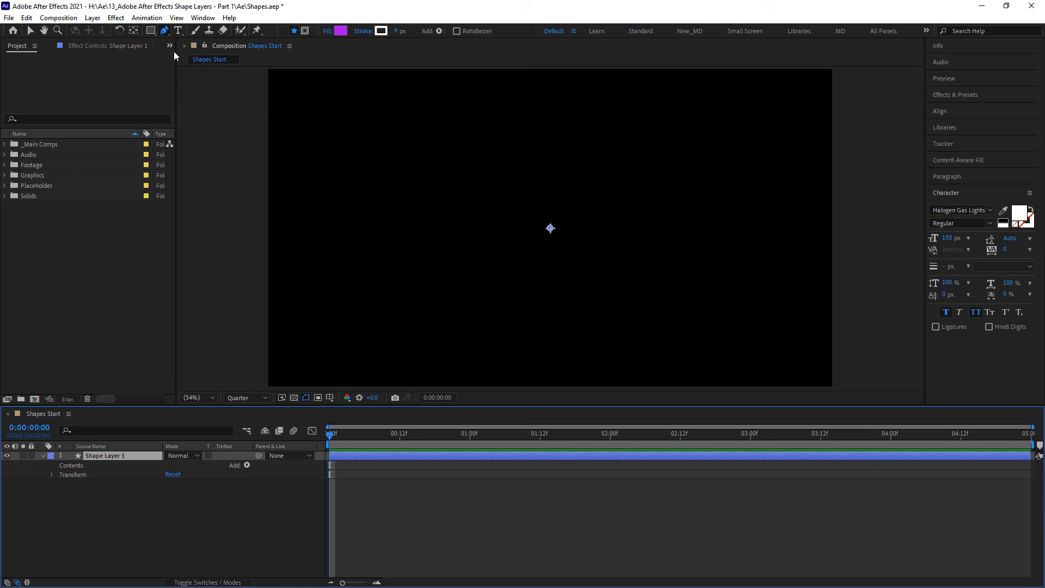
click(151, 30)
drag(348, 126, 763, 338)
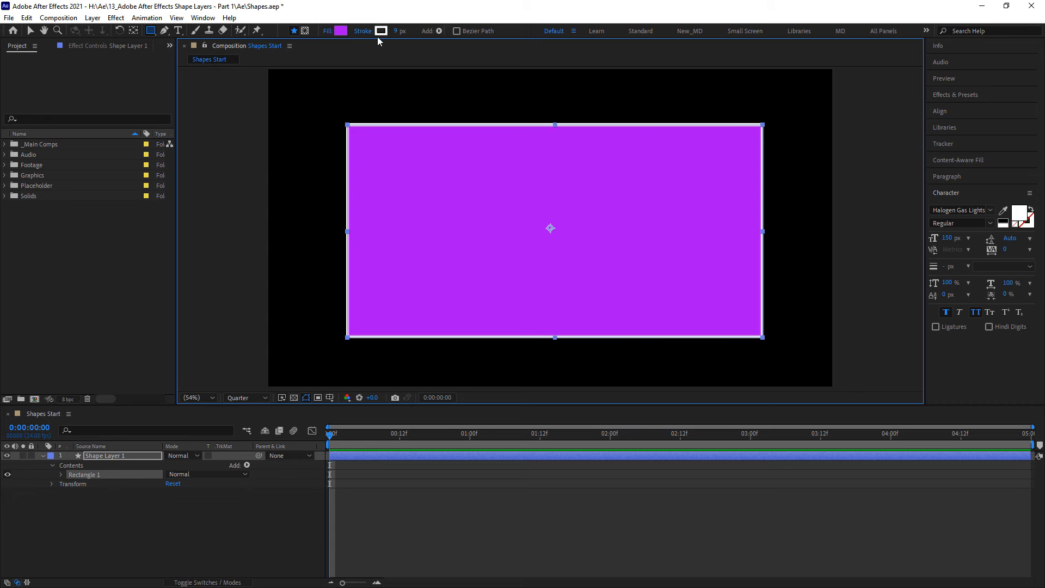
- Expand the rectangle's Stroke 1 properties, enlarge the timeline area, and set the Stroke Width to 78
click(61, 474)
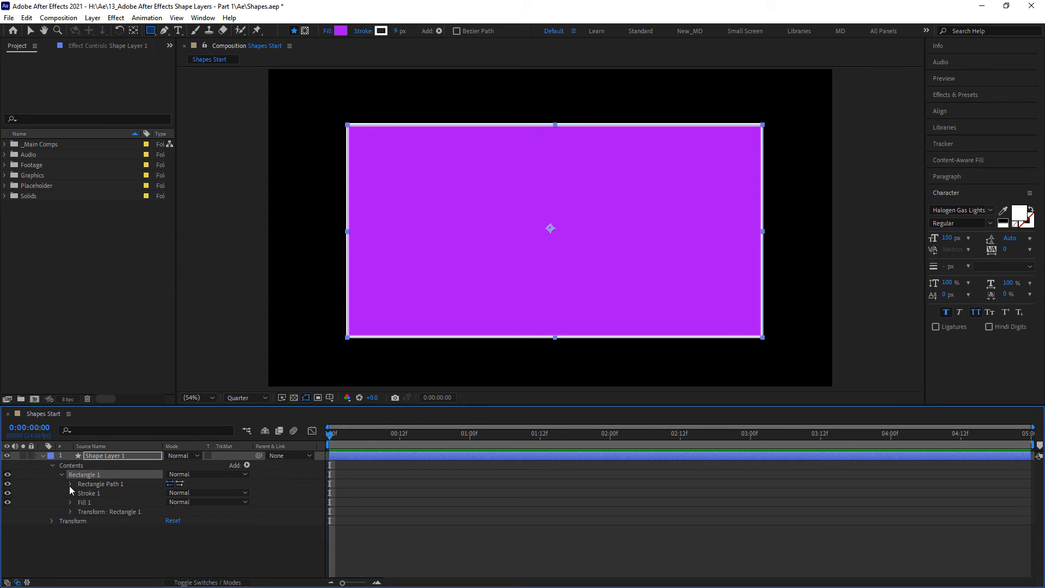
click(69, 493)
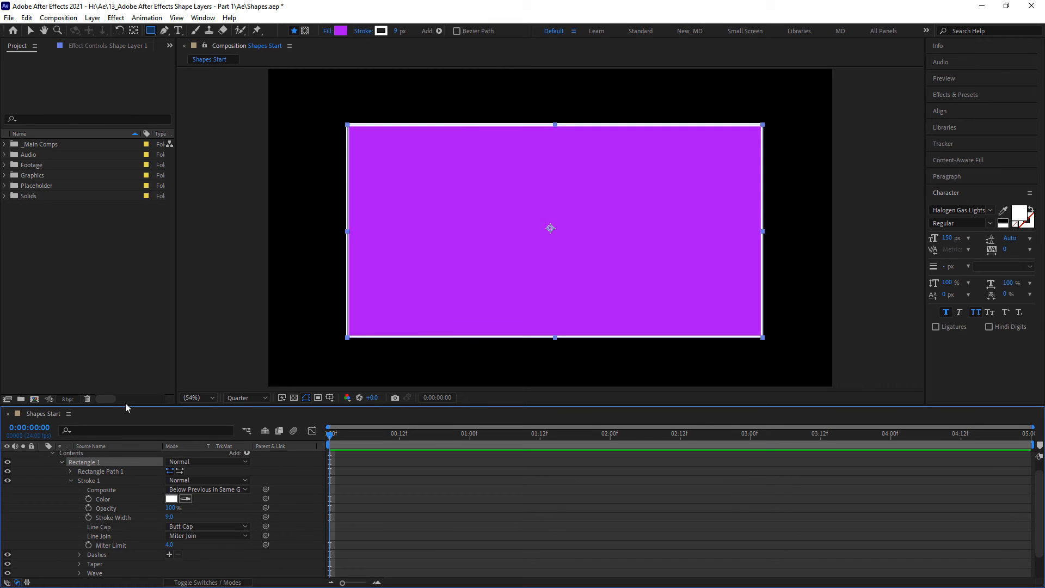
drag(131, 406, 131, 355)
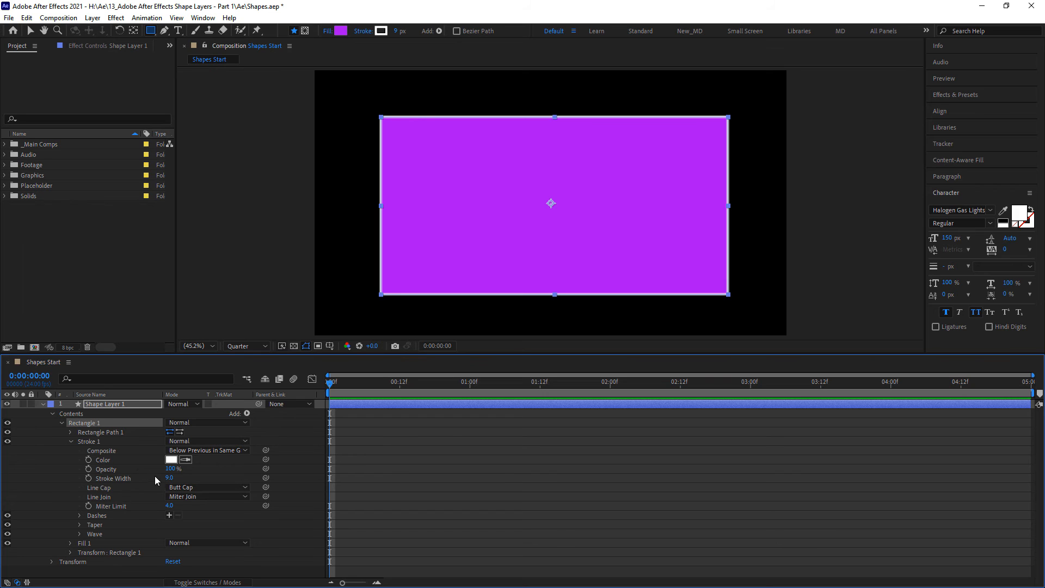
drag(172, 478, 202, 478)
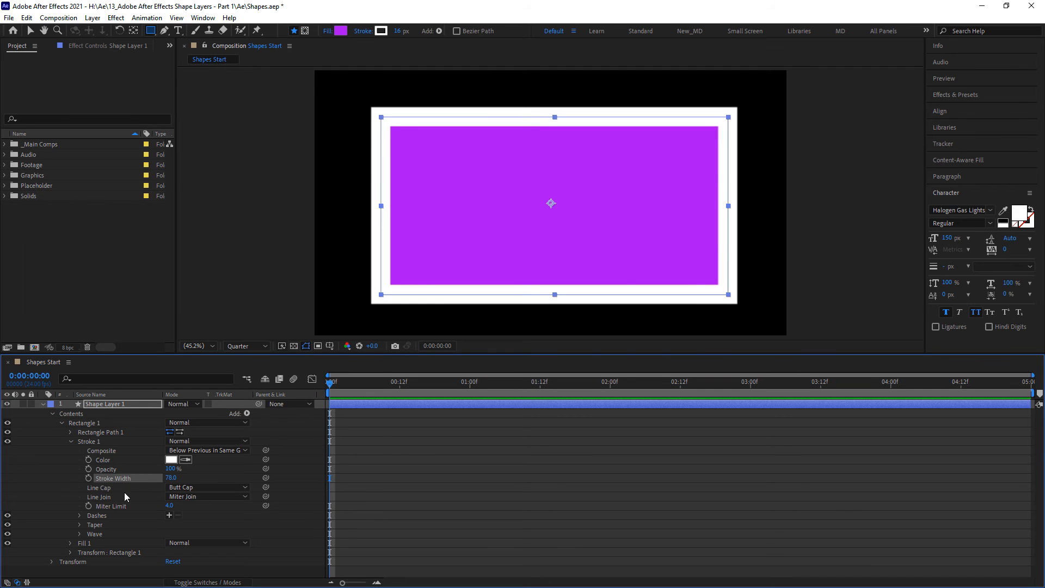
- Draw a straight vertical line beside the rectangle's left edge with the Pen tool
click(242, 488)
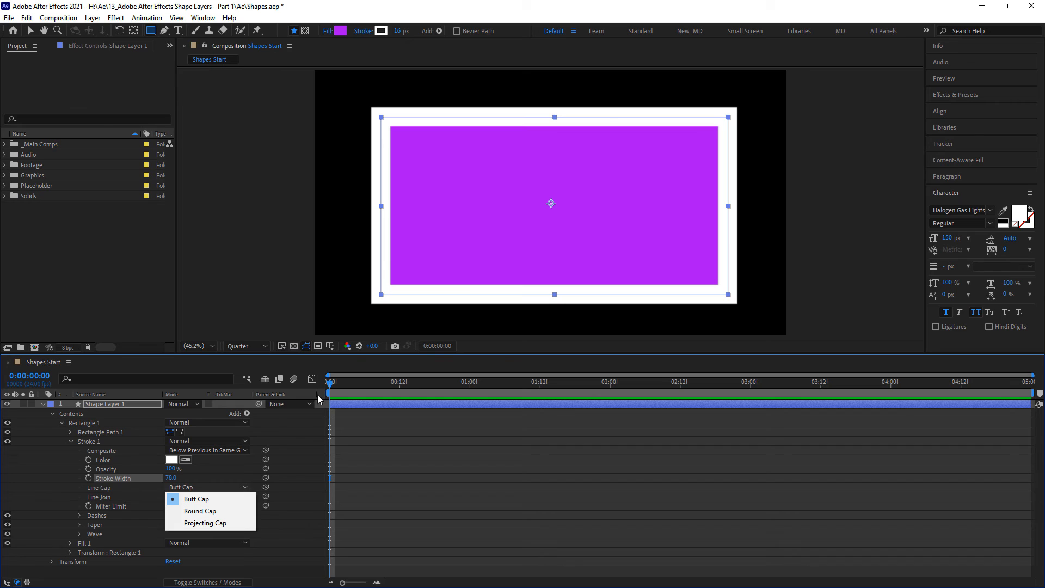
click(169, 31)
click(165, 31)
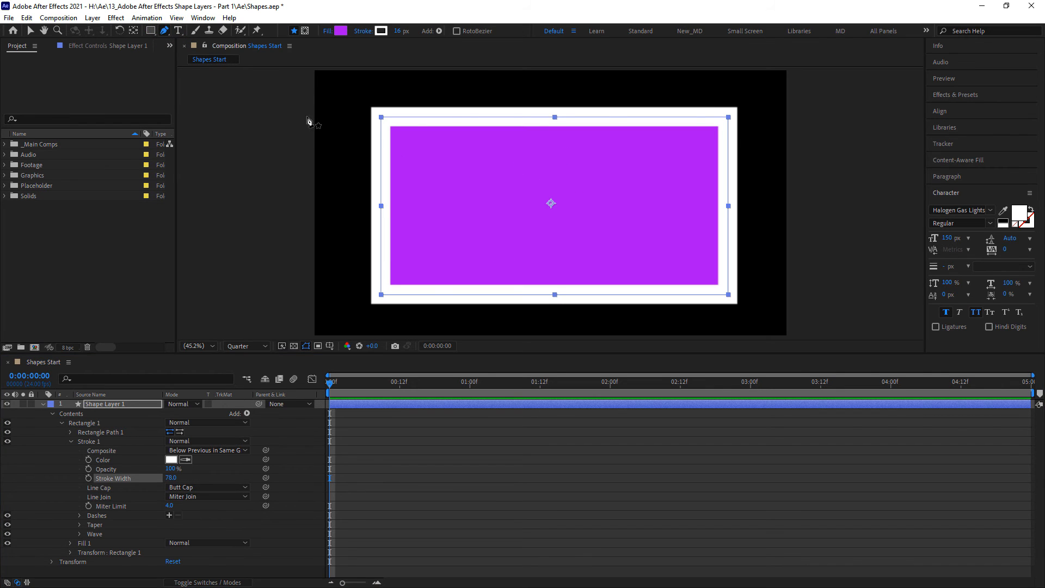
click(335, 125)
click(335, 280)
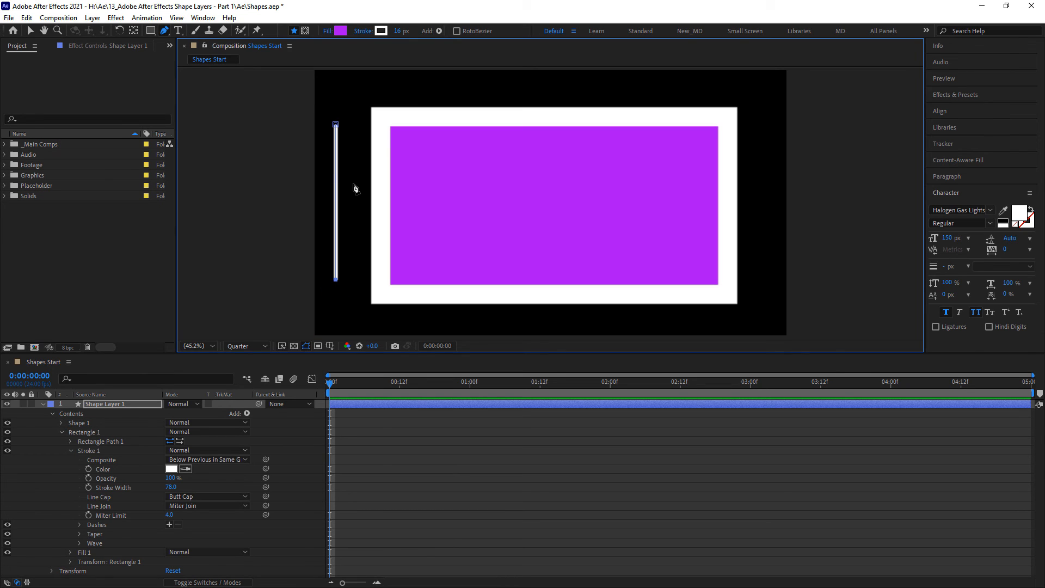
- Expand the Stroke 1 properties of the vertical line, Shape 1, and set its Stroke Width to 100
click(77, 424)
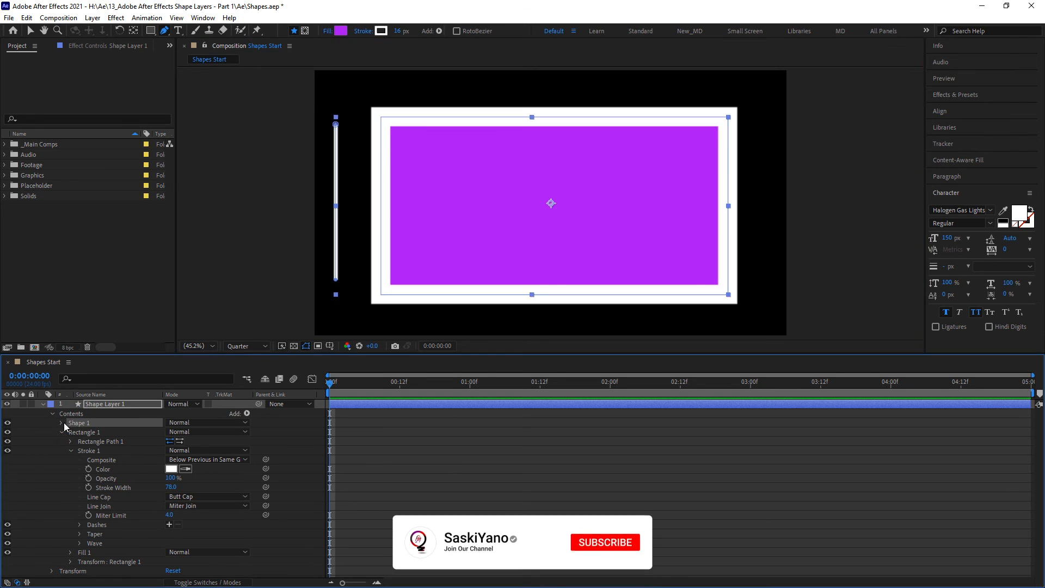
click(62, 423)
click(71, 442)
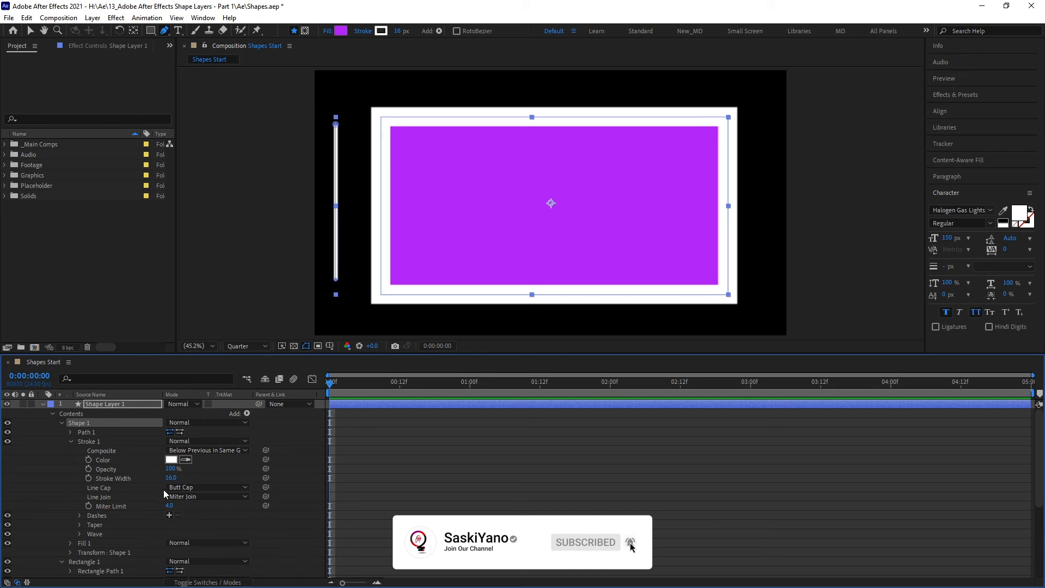
drag(171, 478, 220, 478)
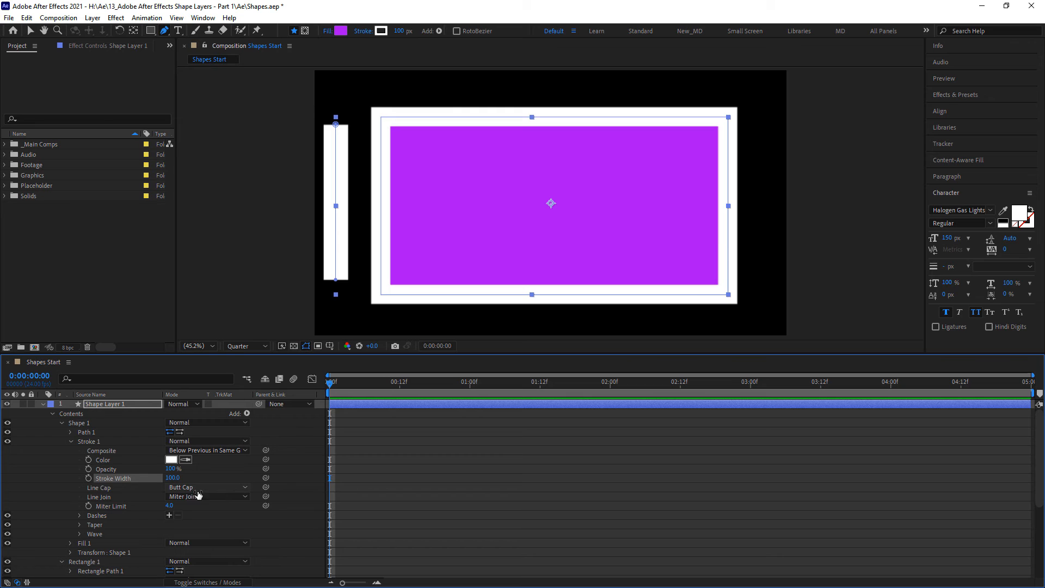
- Hide Rectangle 1 so that only the vertical line shows in the composition
scroll(63, 469, down, 5)
scroll(63, 469, up, 4)
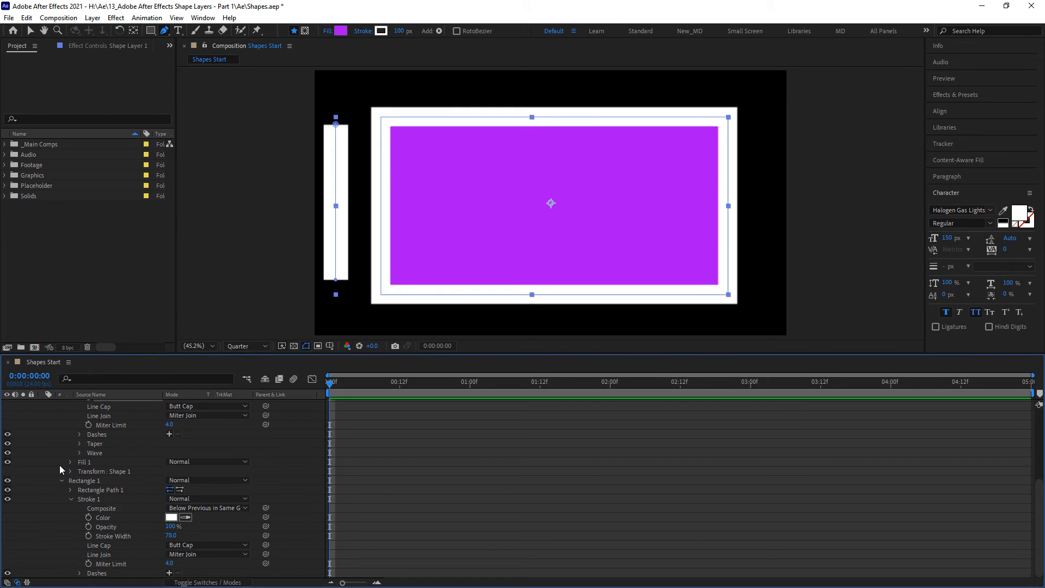
click(7, 526)
scroll(113, 507, up, 2)
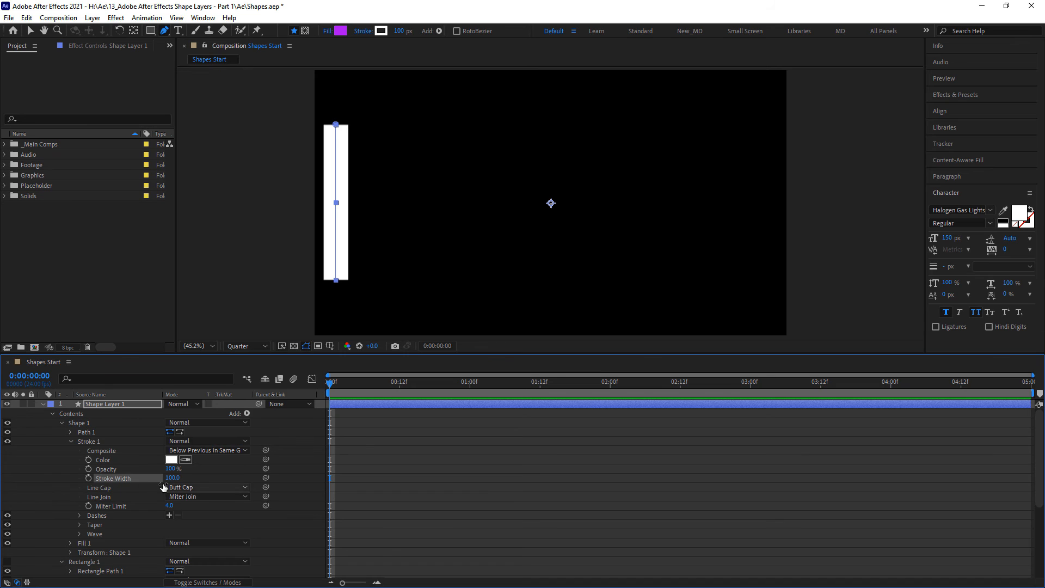
- Try the Round and Projecting line caps on the vertical line's Stroke 1, and set it back to Butt Cap
click(227, 488)
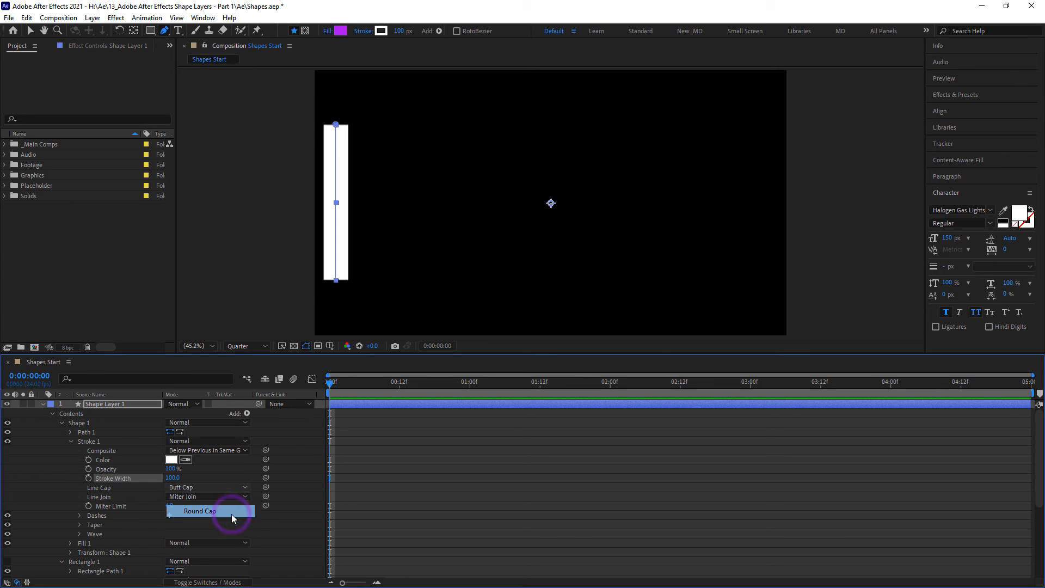
click(231, 512)
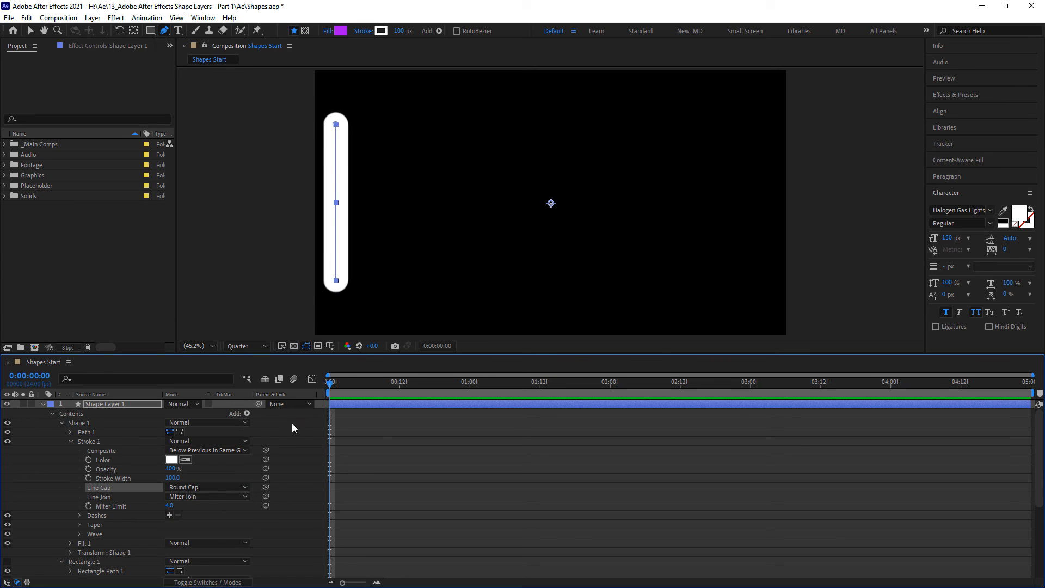
click(222, 490)
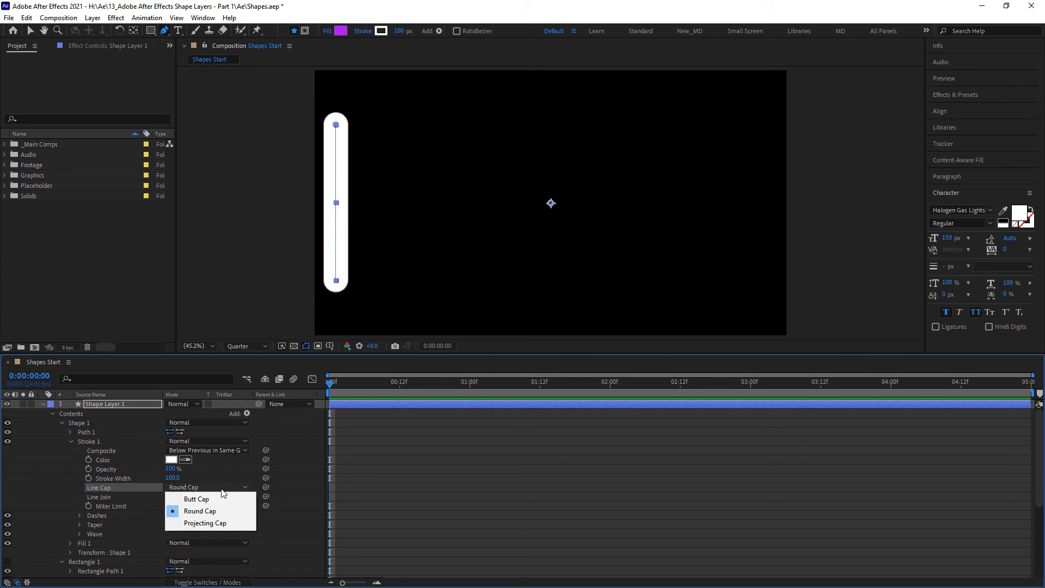
click(217, 522)
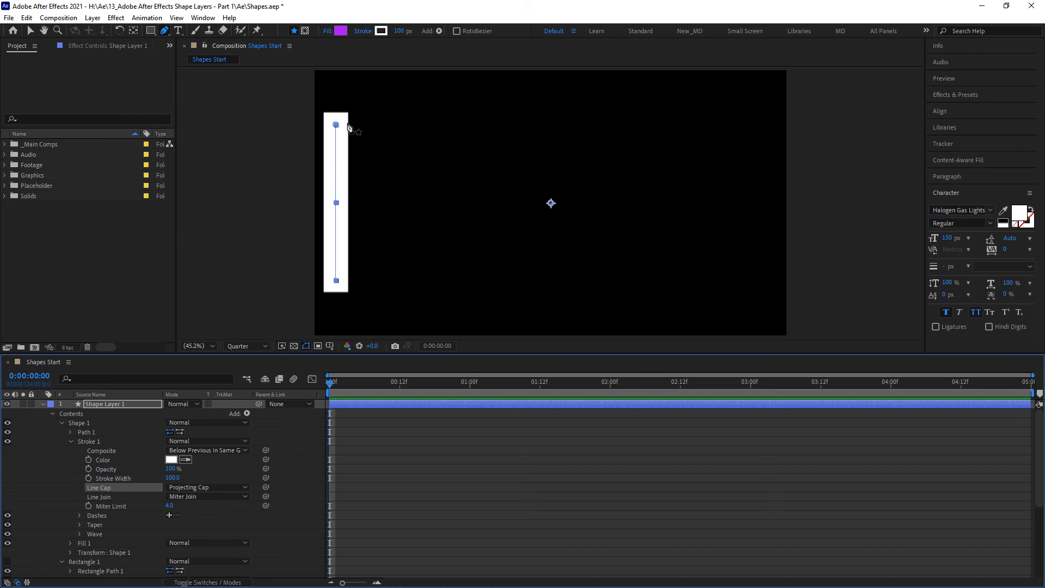
click(218, 488)
click(227, 512)
click(209, 487)
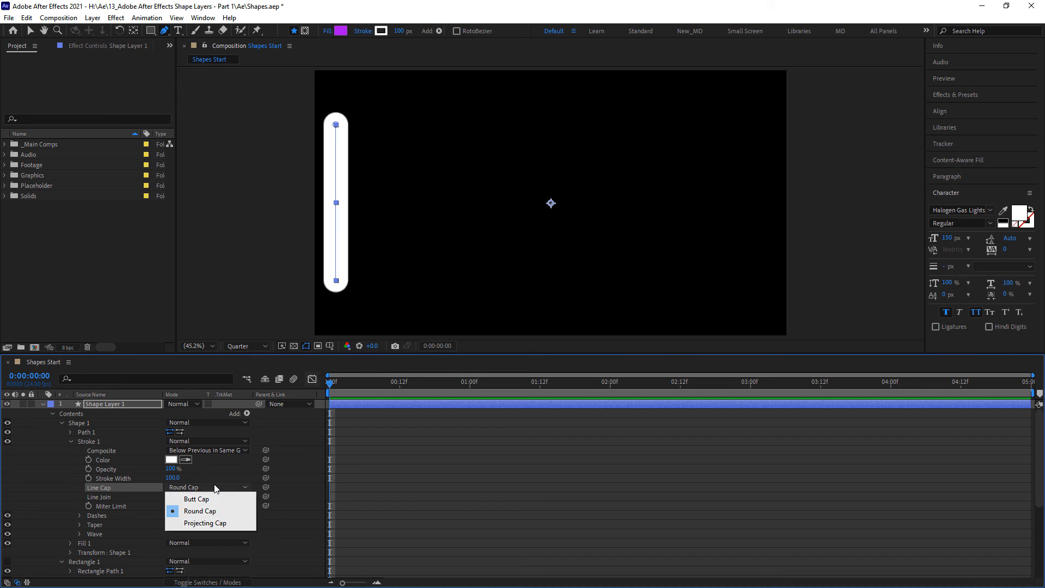
click(209, 498)
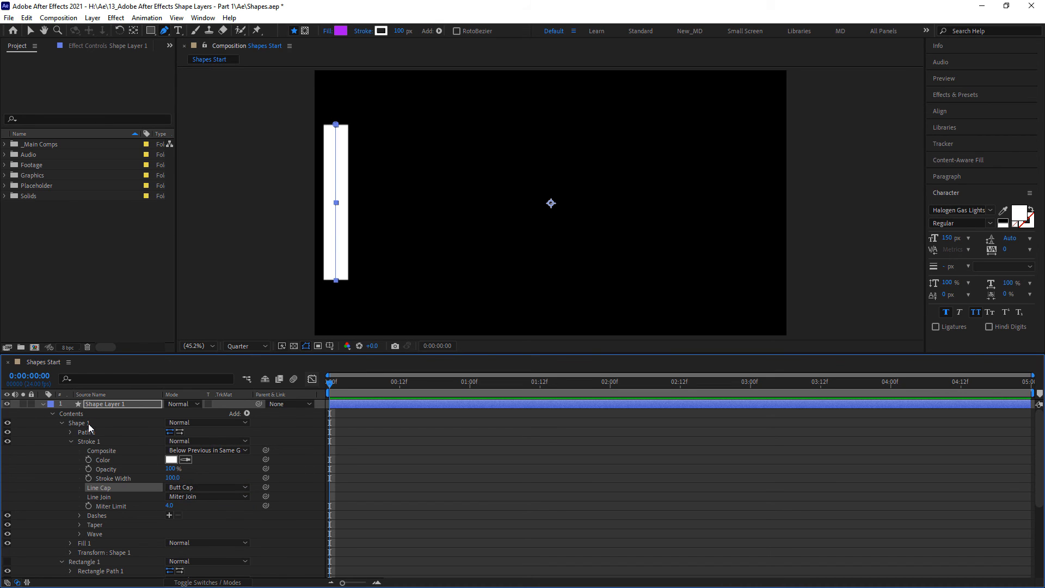
- Delete the vertical line, Shape 1, from the shape layer and make Rectangle 1 visible again
key(Delete)
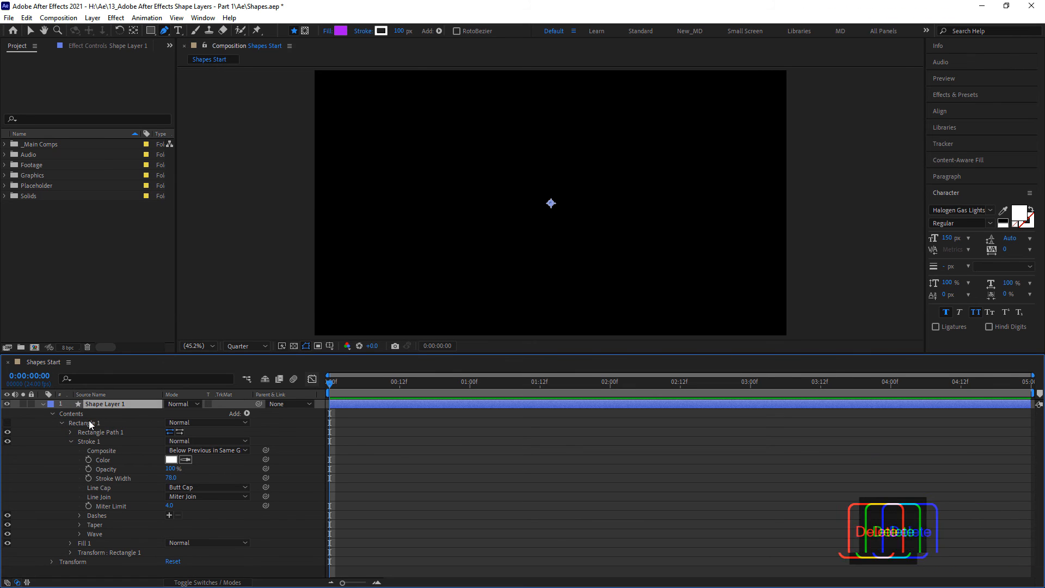
click(7, 423)
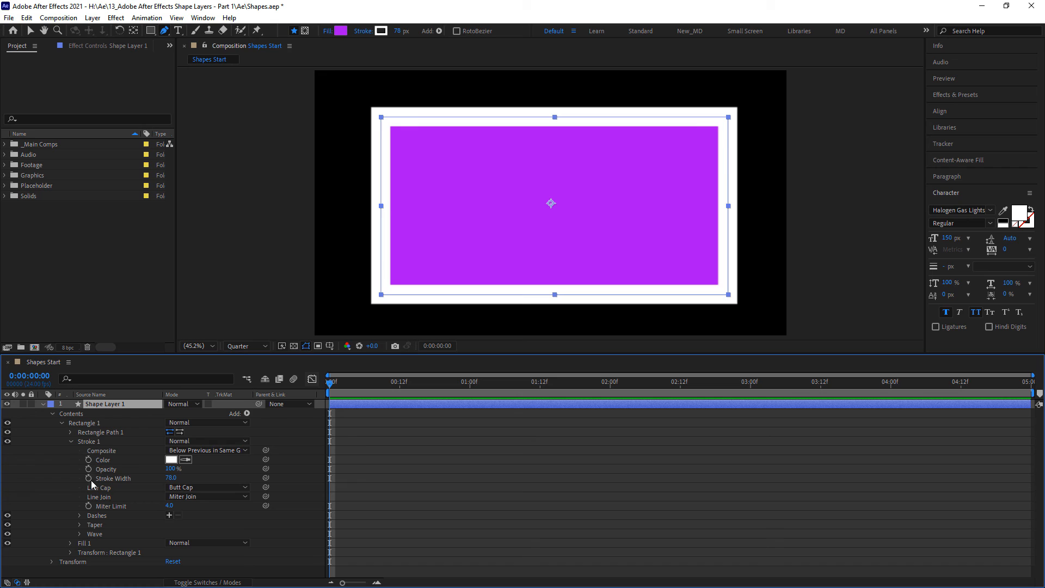
- Try the Round Join and Bevel Join line joins on Rectangle 1's stroke, and return it to Miter Join
click(220, 497)
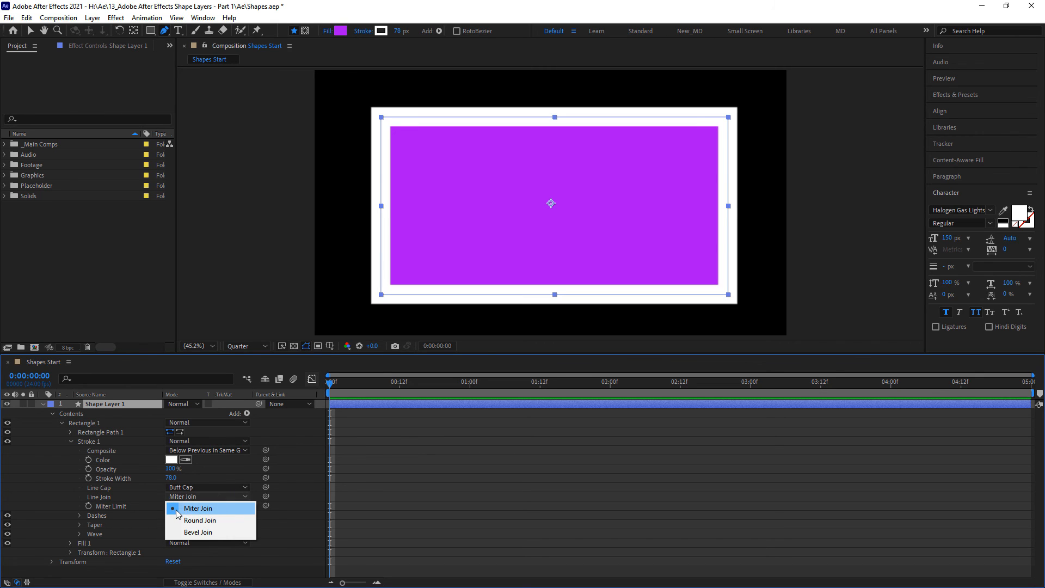
click(224, 521)
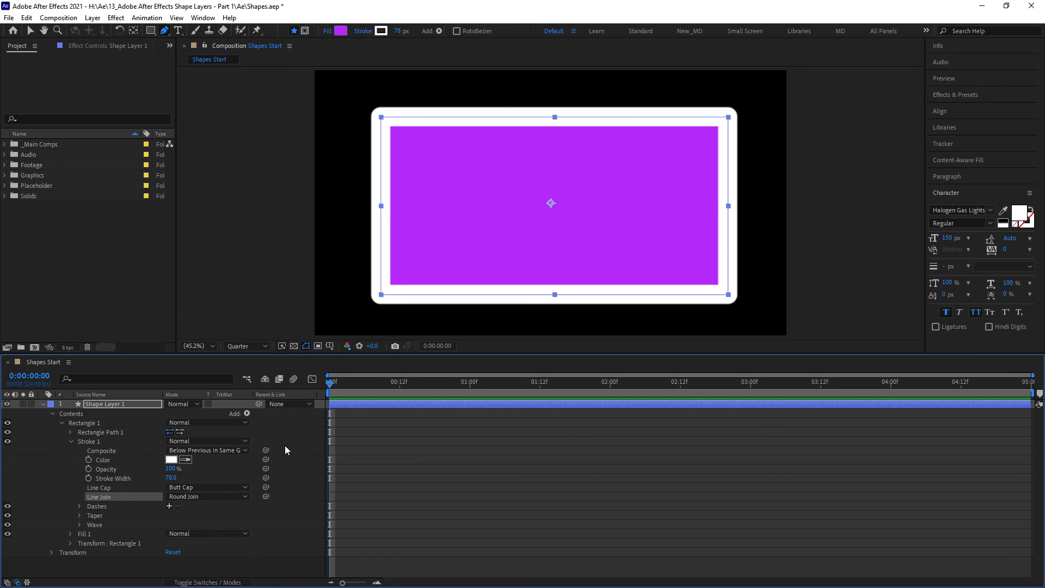
click(221, 496)
click(218, 533)
click(182, 496)
click(183, 515)
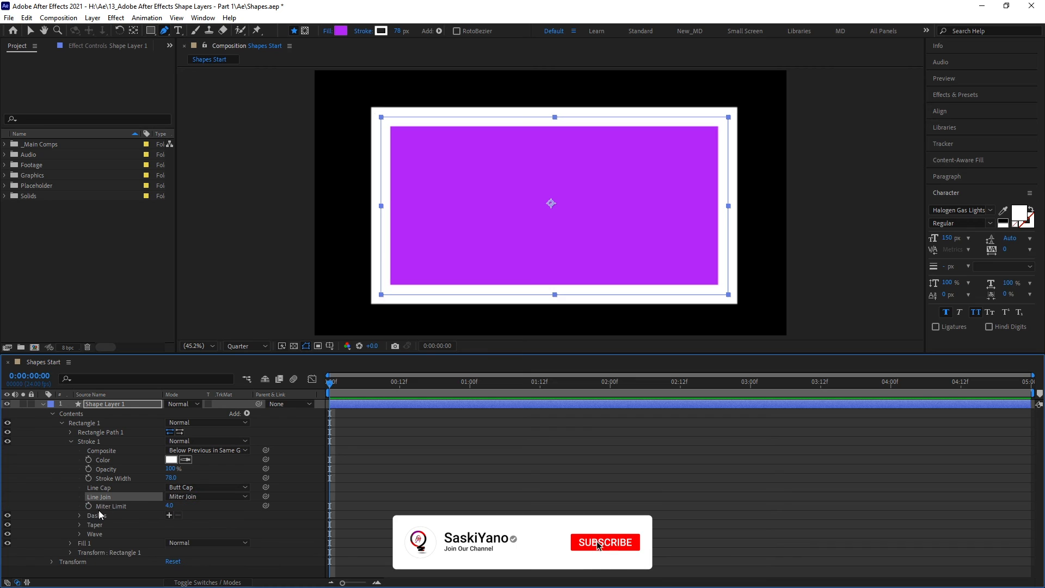
- Expand Rectangle 1's Fill 1 properties and change the solid purple fill to a Linear Gradient
click(70, 543)
scroll(62, 492, down, 2)
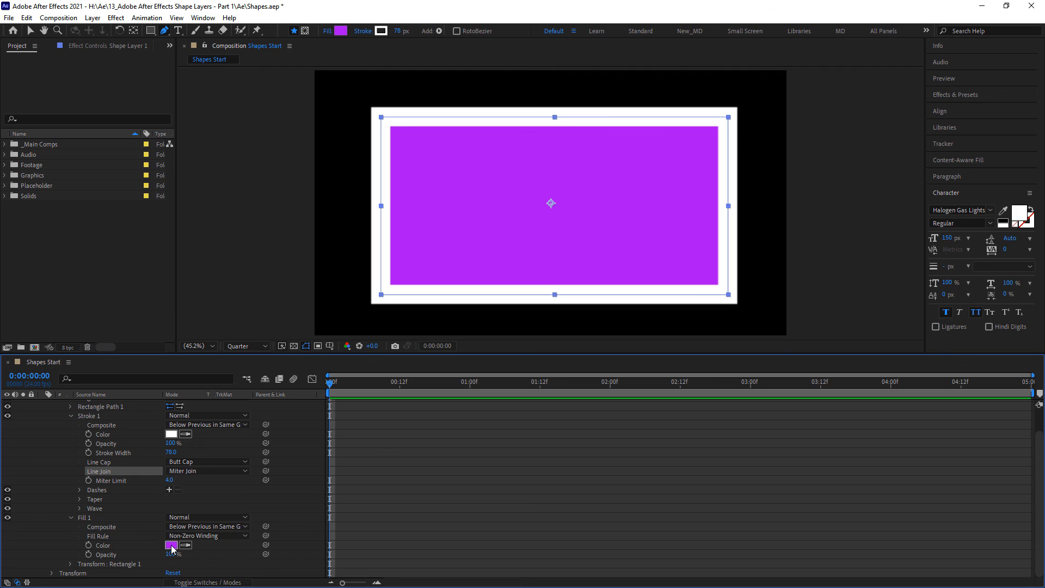
alt+click(340, 32)
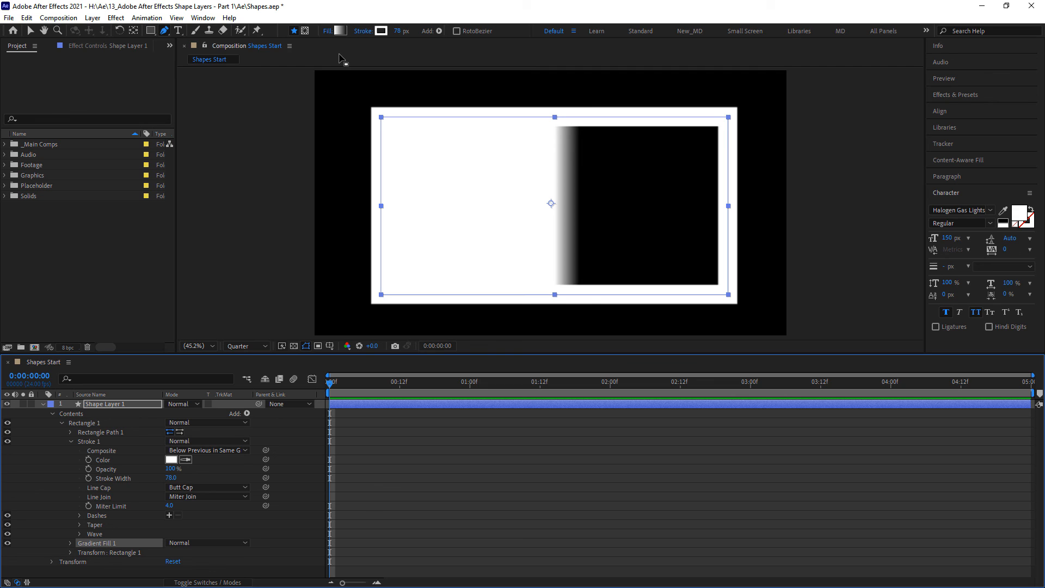
click(328, 31)
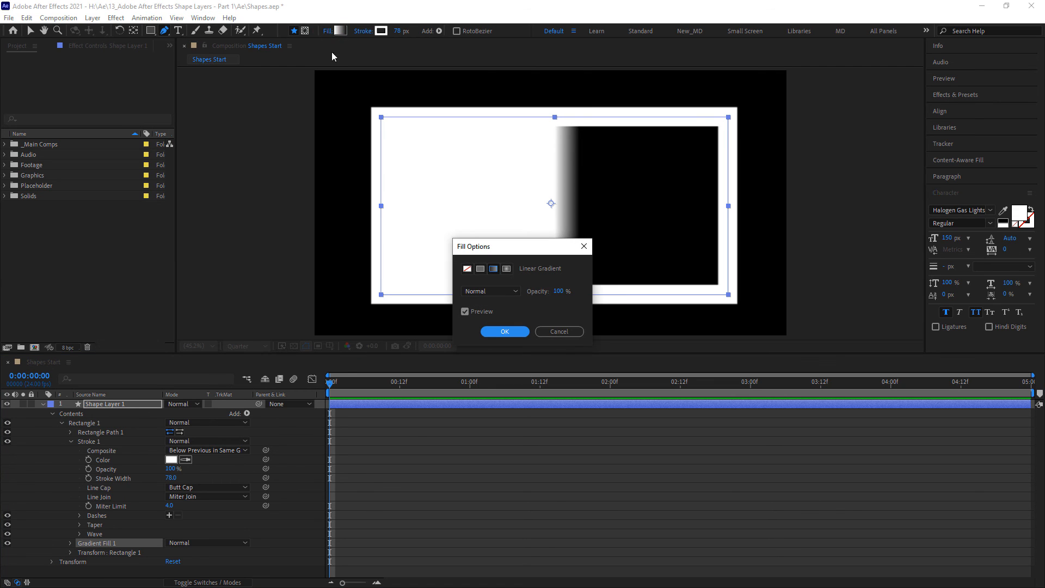
click(492, 269)
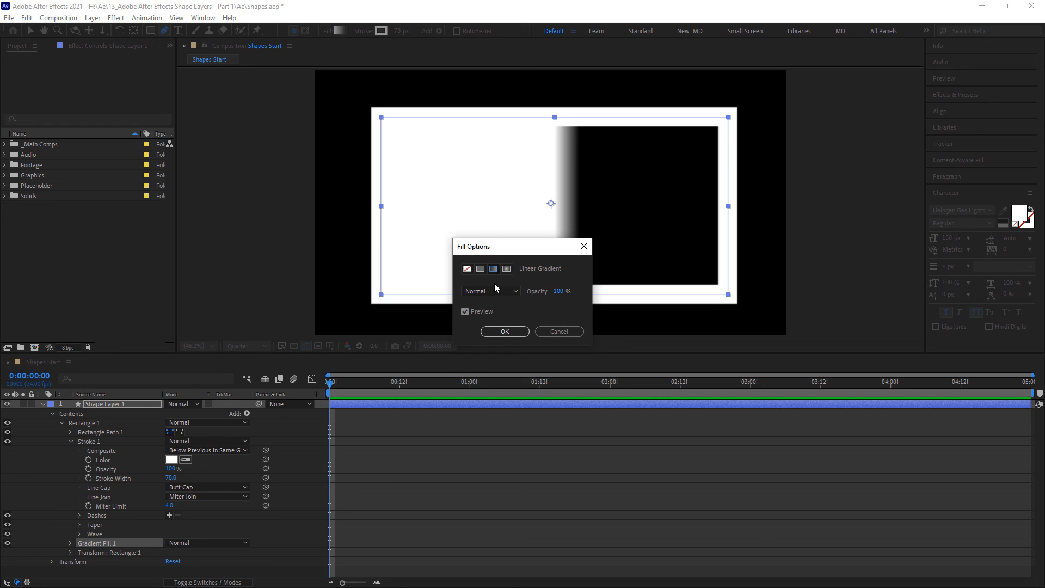
click(503, 334)
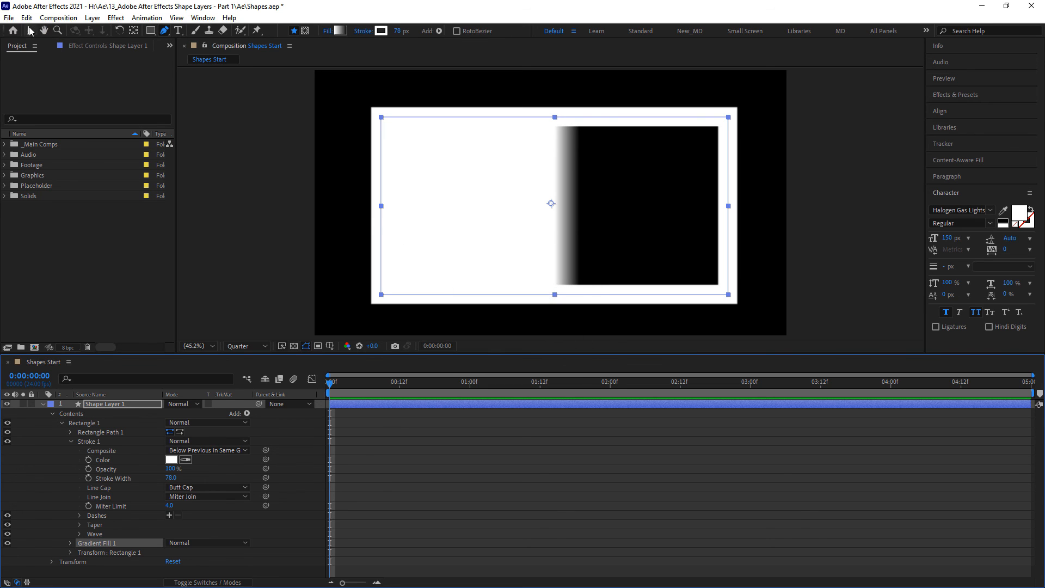
- Extend the gradient's end point to about 647, 2 near the rectangle's right edge, and change the fill type to Radial Gradient
click(32, 34)
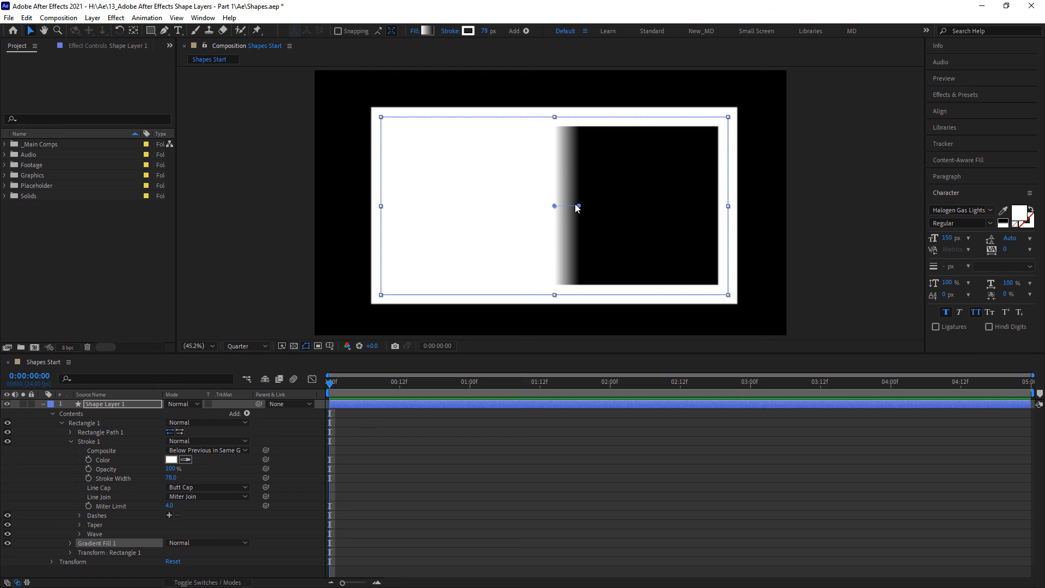
drag(579, 206, 713, 205)
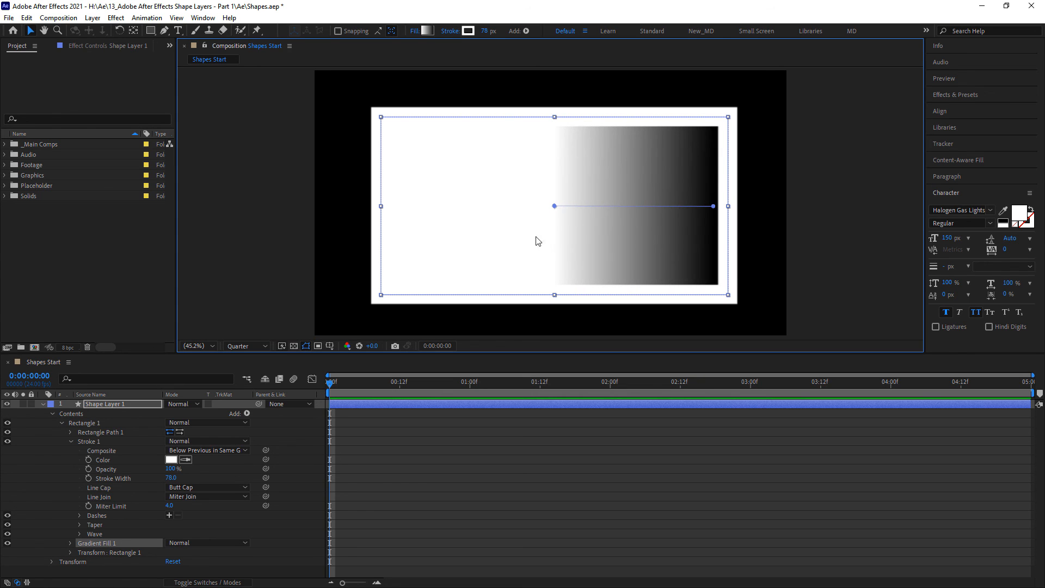
click(415, 31)
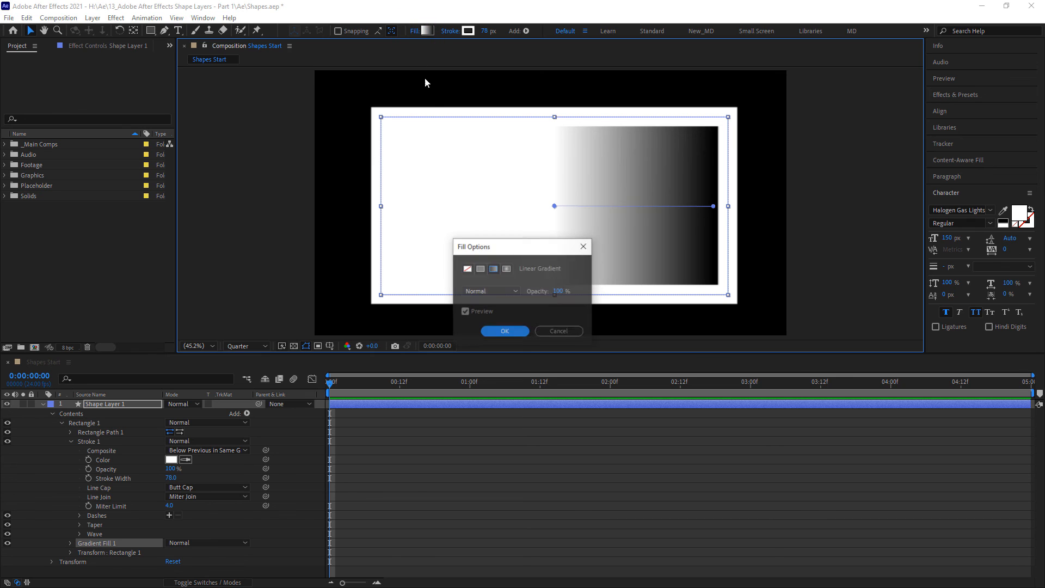
click(507, 269)
click(505, 331)
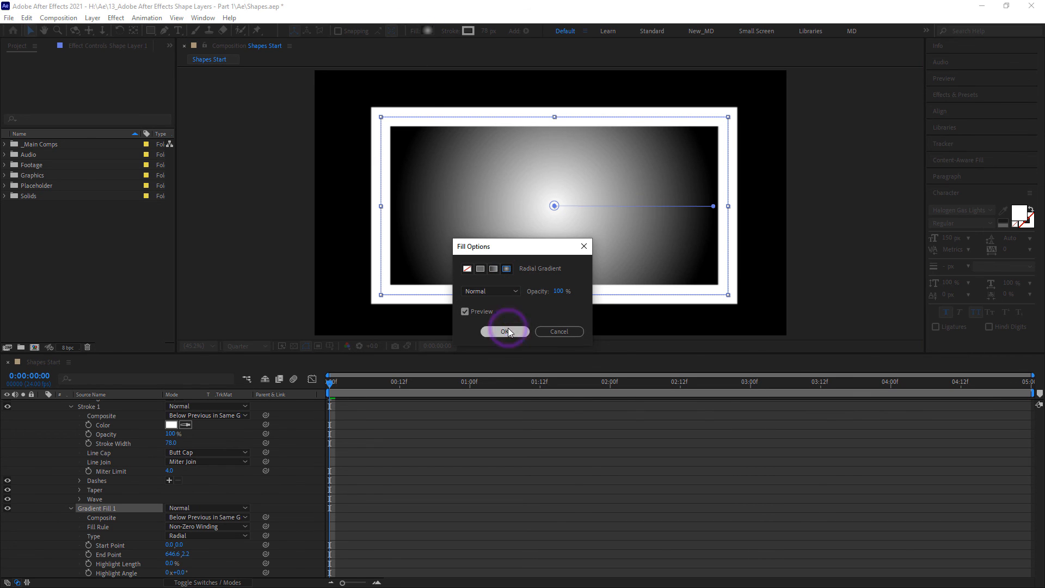
- Look over the Gradient Fill 1 properties, and collapse the Stroke 1 and Gradient Fill 1 groups of Rectangle 1
scroll(79, 538, down, 2)
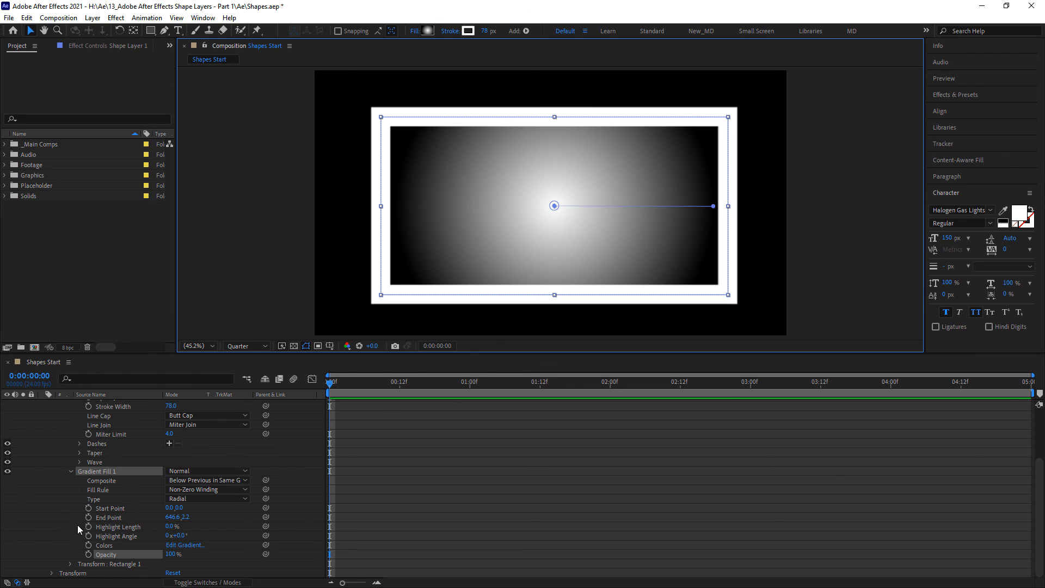
scroll(71, 506, up, 4)
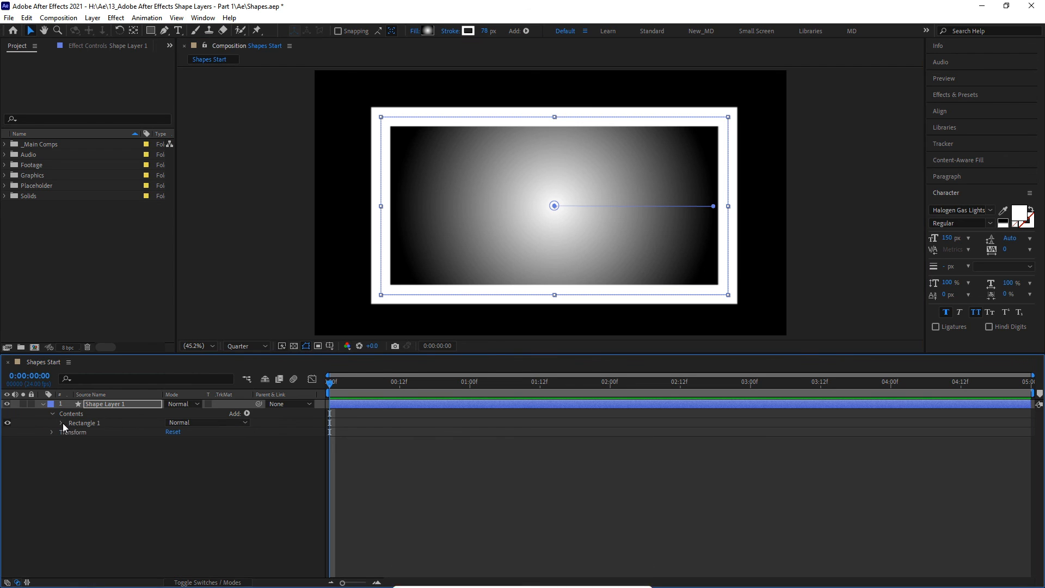
scroll(62, 427, down, 1)
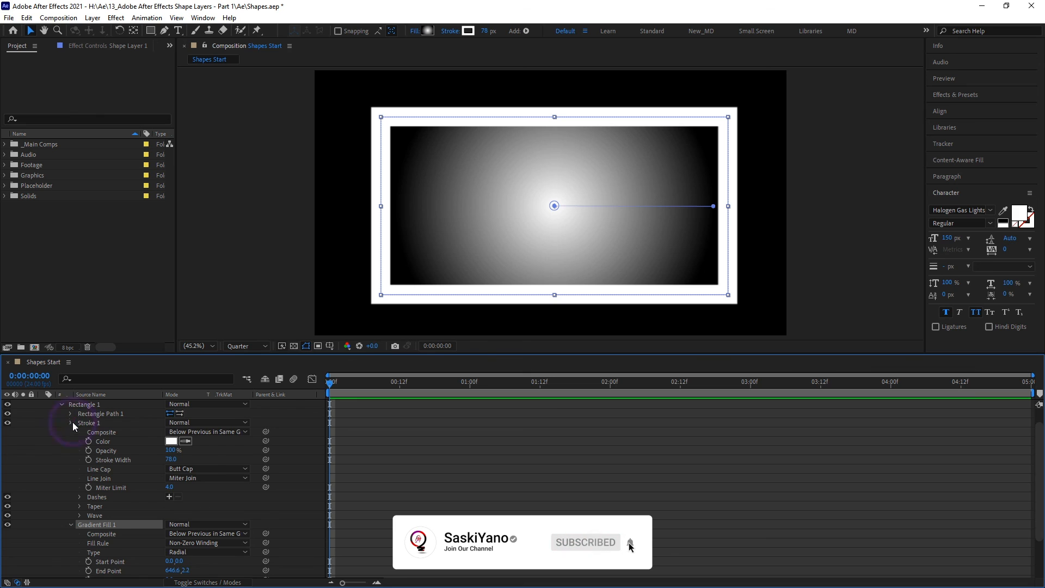
click(71, 422)
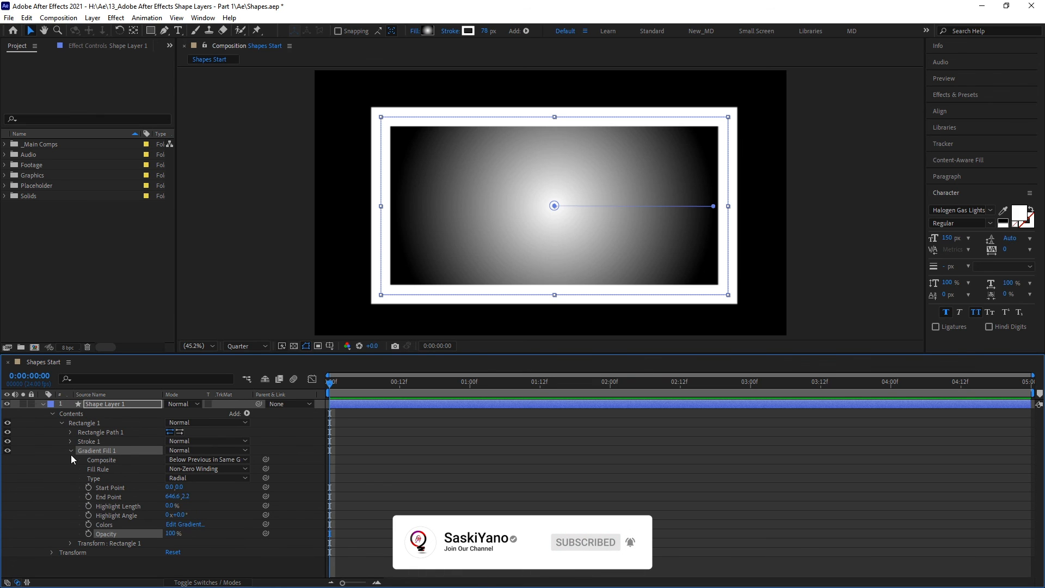
click(71, 450)
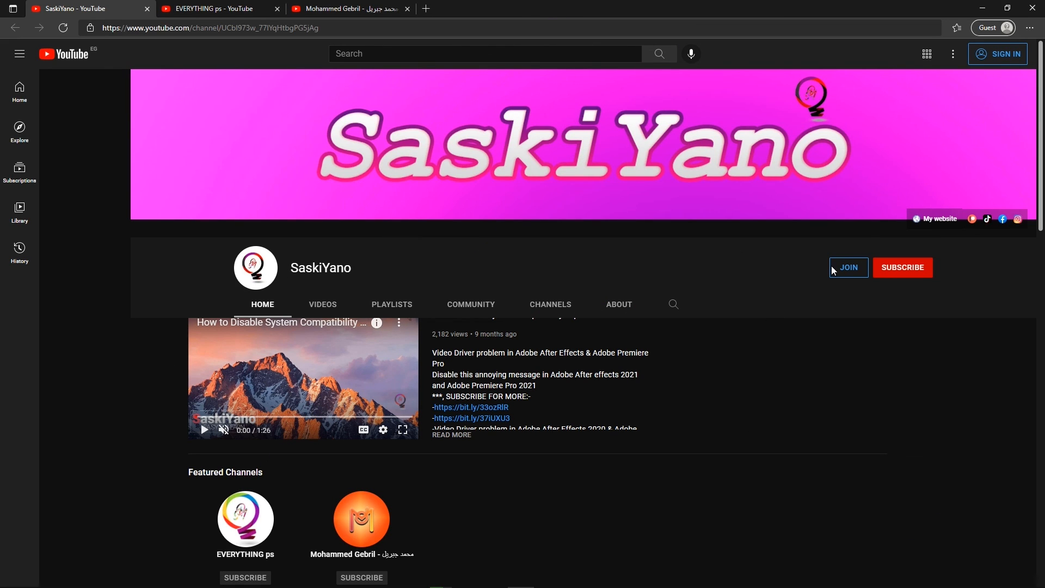
- In the web browser, look through the SaskiYano YouTube channel's home page and its playlists
scroll(660, 367, down, 7)
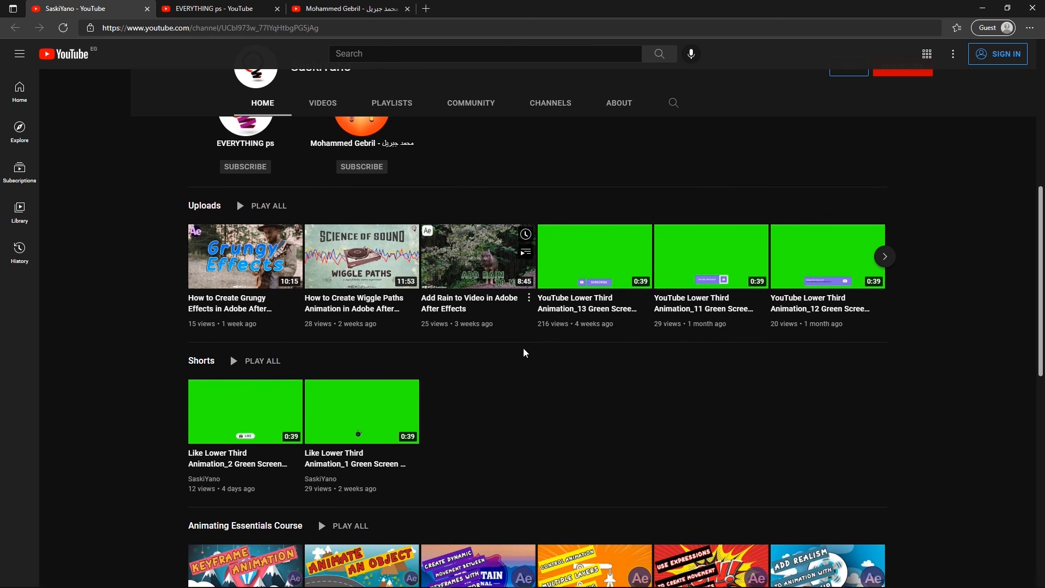
scroll(526, 355, down, 10)
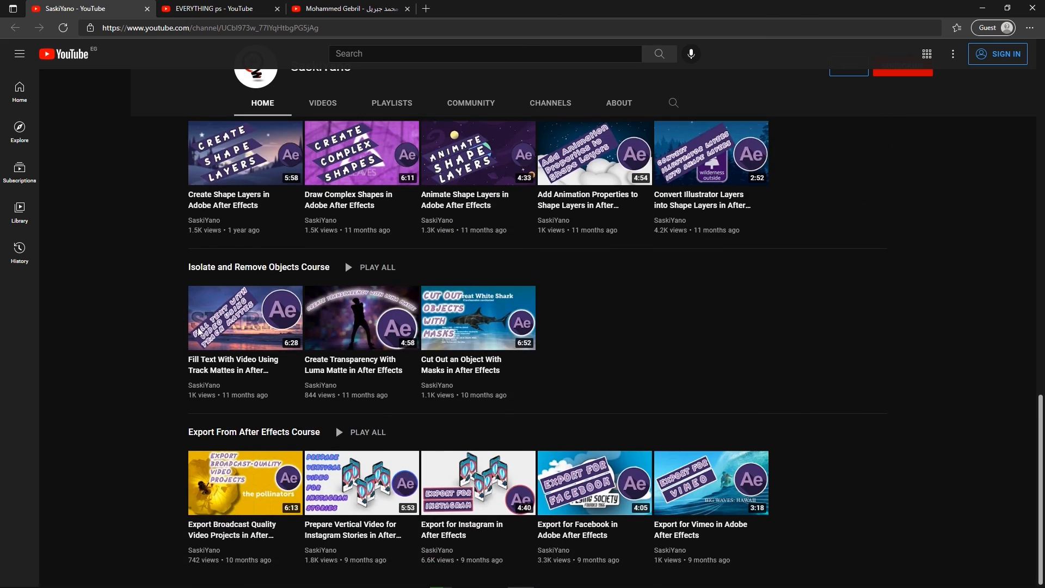
scroll(174, 313, up, 15)
click(390, 303)
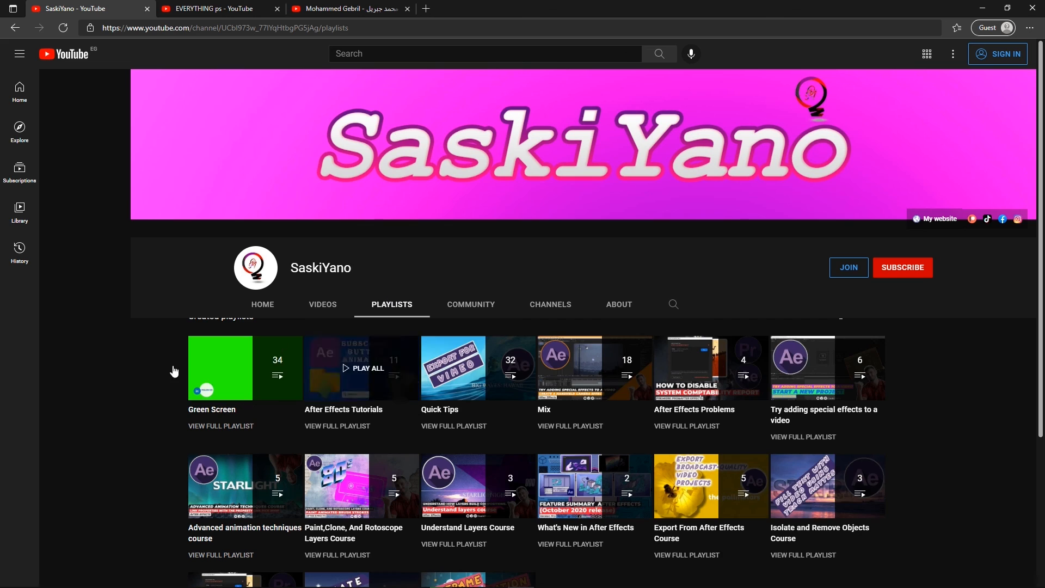
scroll(151, 372, down, 4)
scroll(152, 373, up, 4)
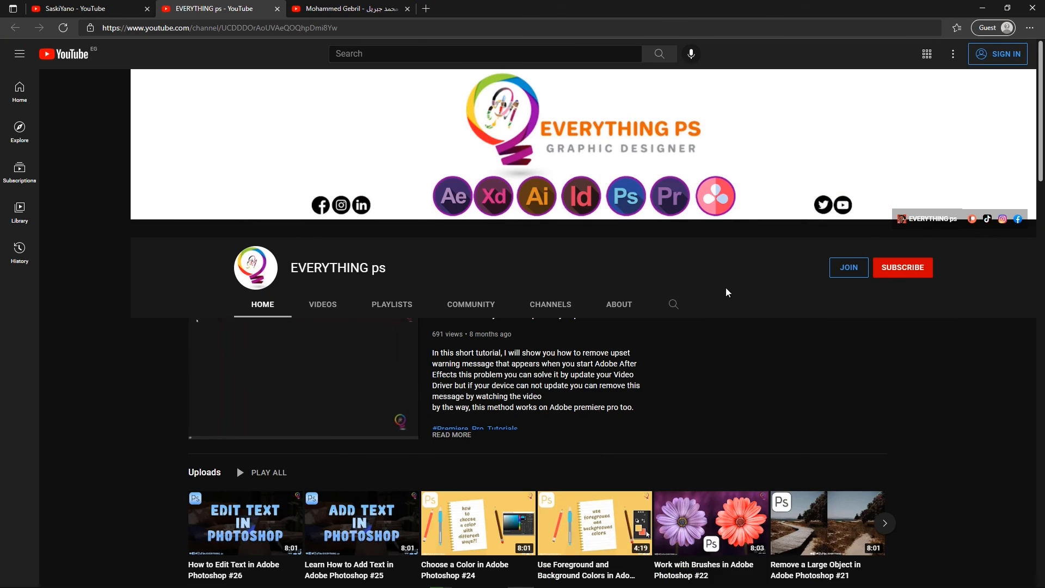
- Look through the courses, featured channels and shorts on the EVERYTHING ps YouTube channel's home page
scroll(163, 381, down, 6)
scroll(146, 332, down, 7)
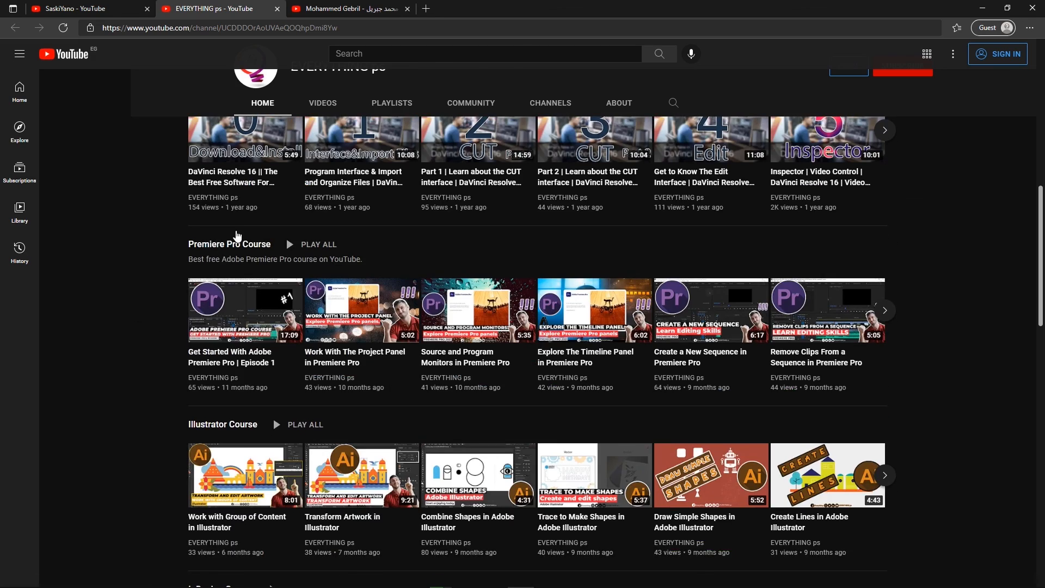
scroll(137, 338, down, 10)
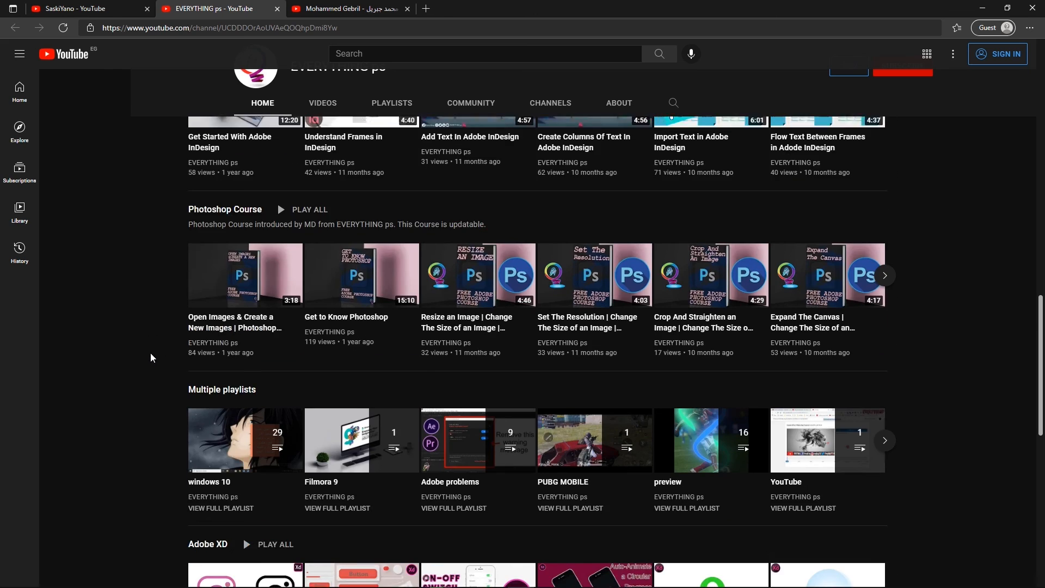
scroll(168, 273, up, 15)
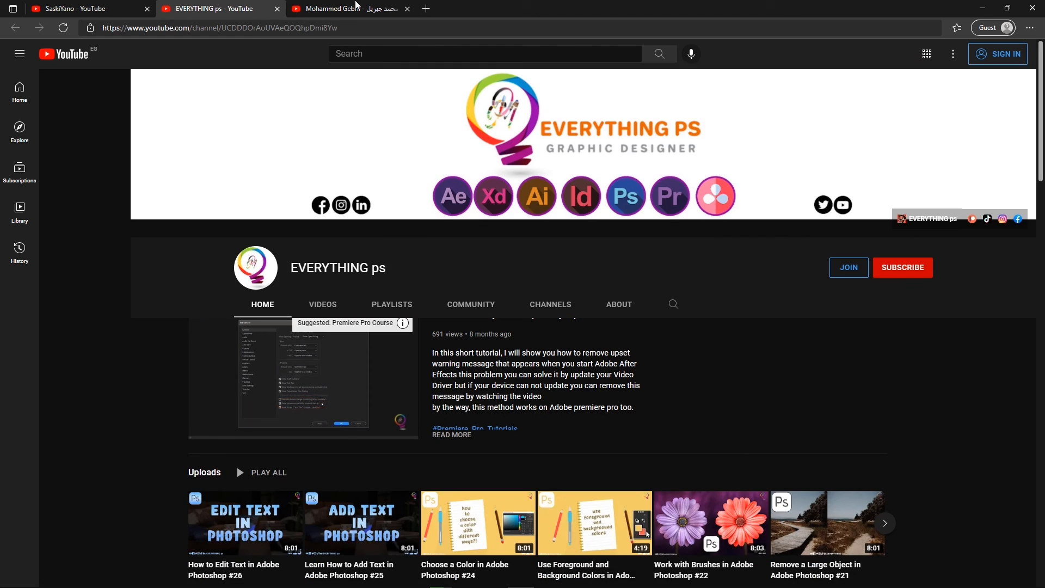
- Switch to the third open YouTube channel, look through its home page and show its videos
click(357, 7)
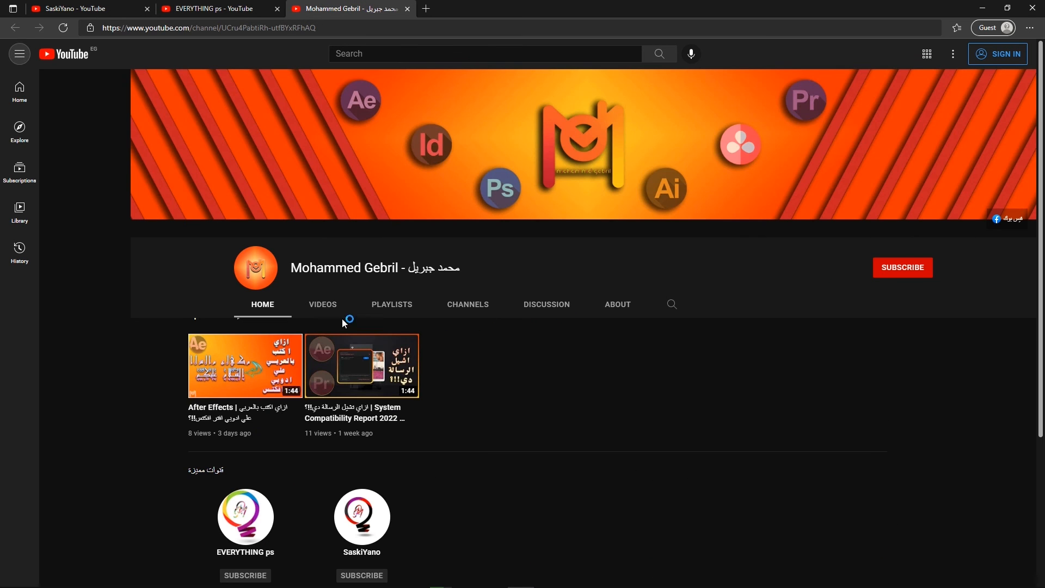
scroll(125, 439, down, 4)
scroll(155, 415, up, 4)
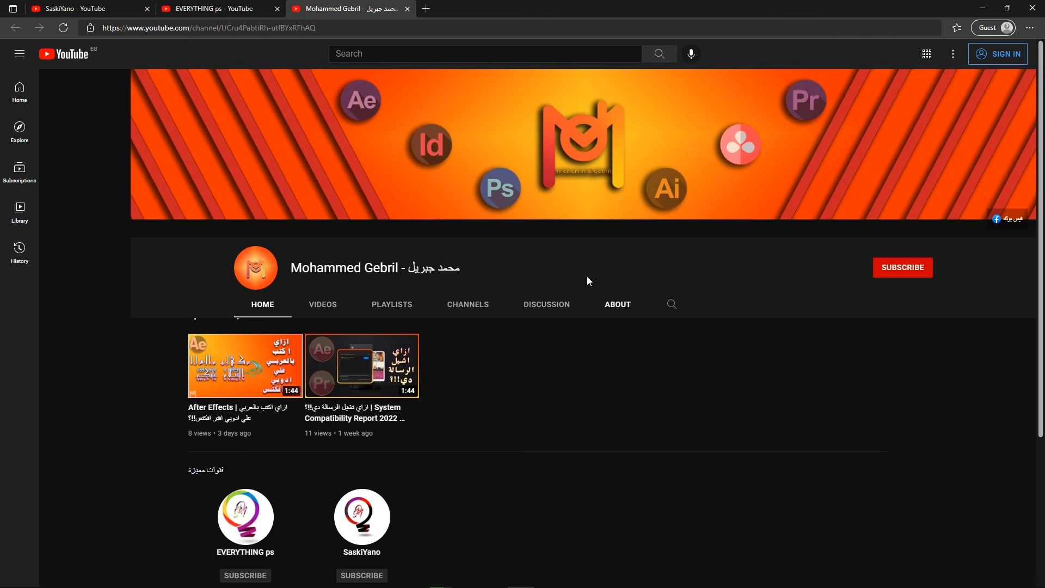
scroll(142, 351, down, 3)
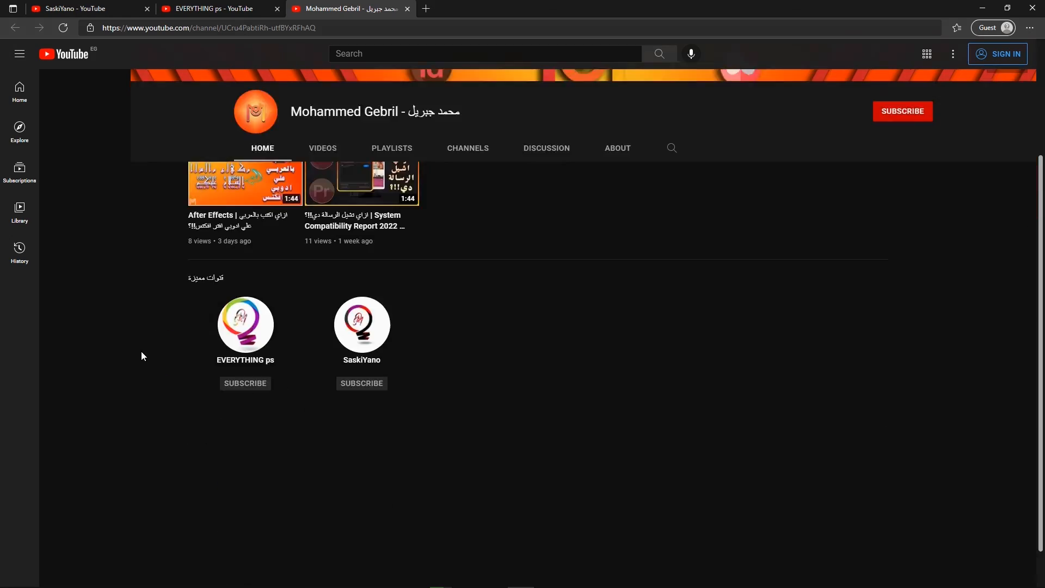
scroll(217, 326, up, 3)
click(325, 304)
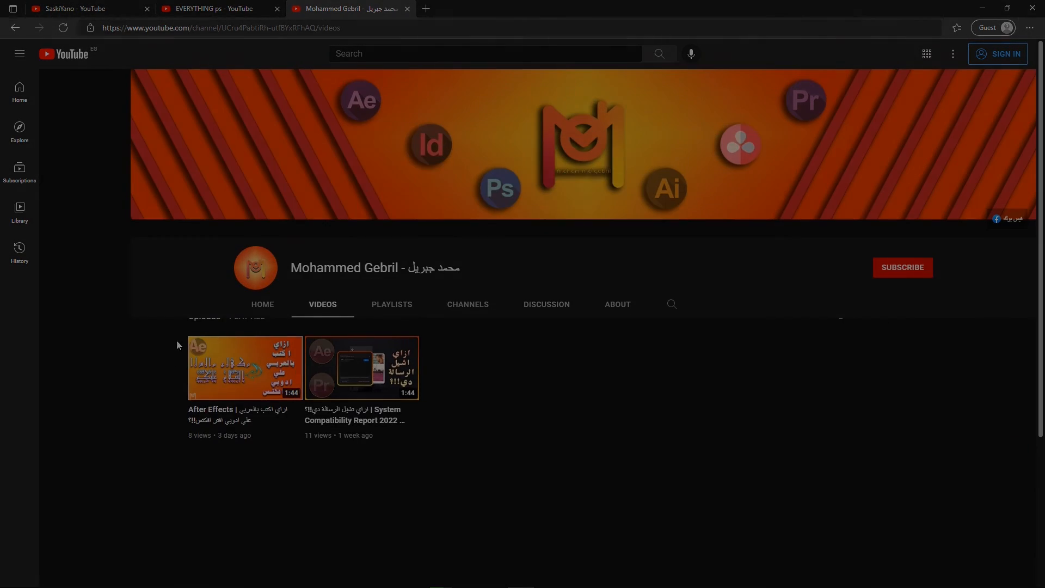